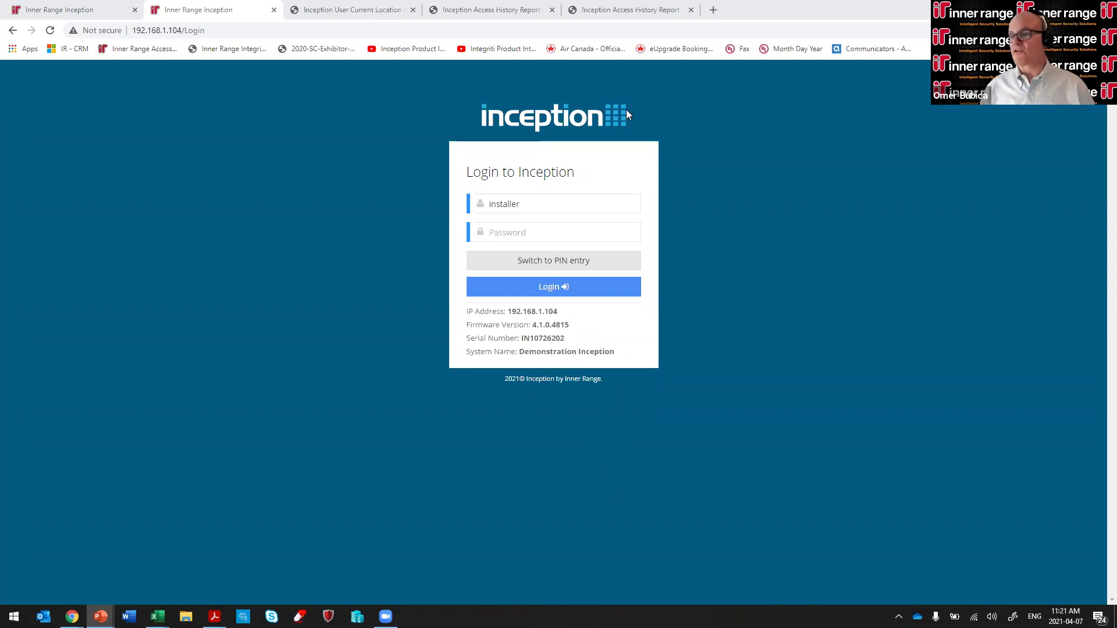
# Step: Log in to Inception with the installer account and open the system messages for review
pyautogui.hotkey('alt', 'Tab')
pyautogui.press('Return')
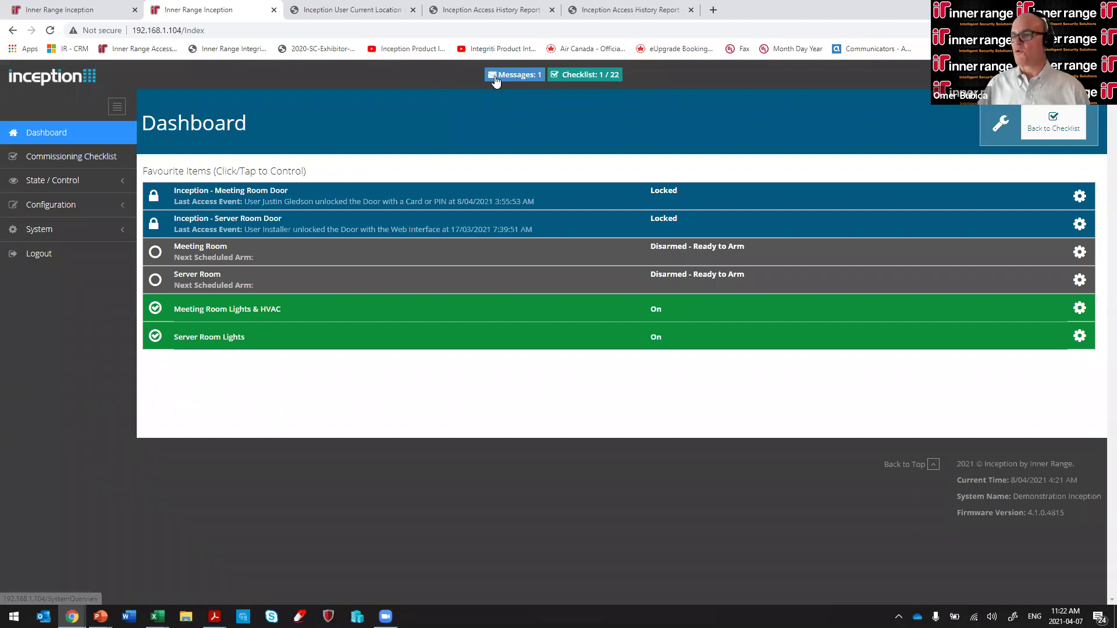
pyautogui.click(515, 77)
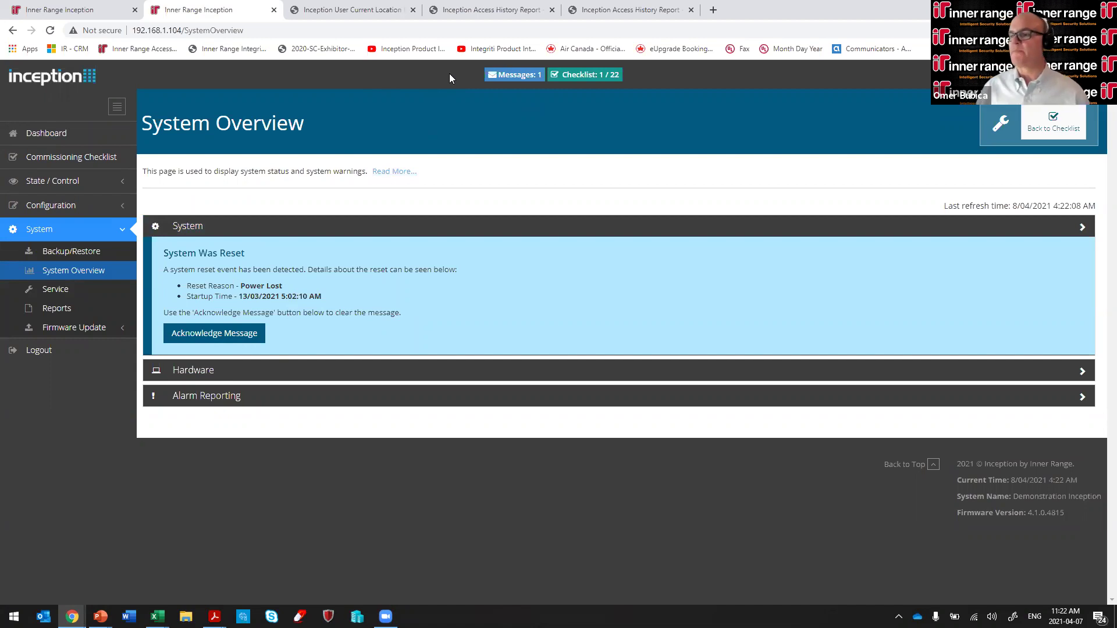
# Step: Open the Commissioning Checklist and reset its progress
pyautogui.click(594, 76)
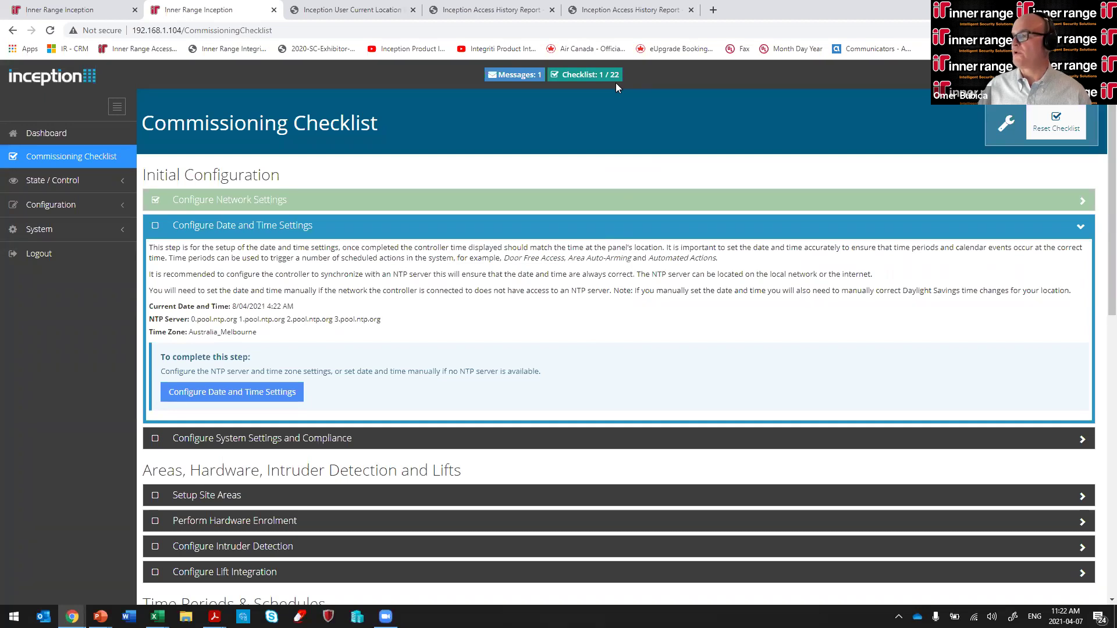
pyautogui.click(1056, 126)
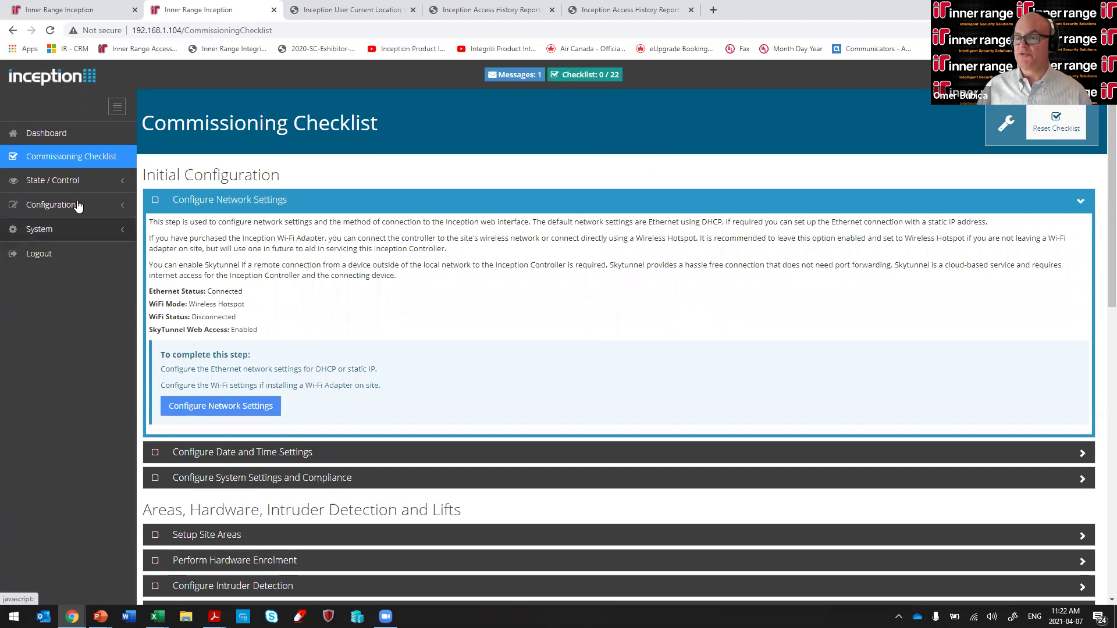
# Step: Return to the Dashboard and unlock the Inception - Meeting Room Door from the favourite items
pyautogui.click(63, 137)
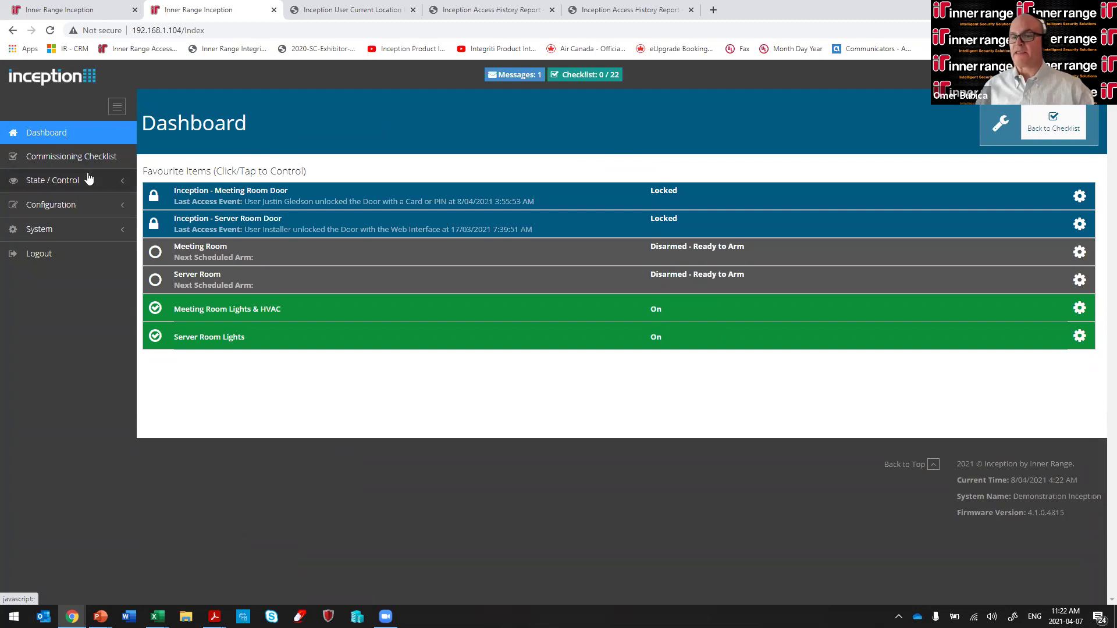
pyautogui.click(155, 196)
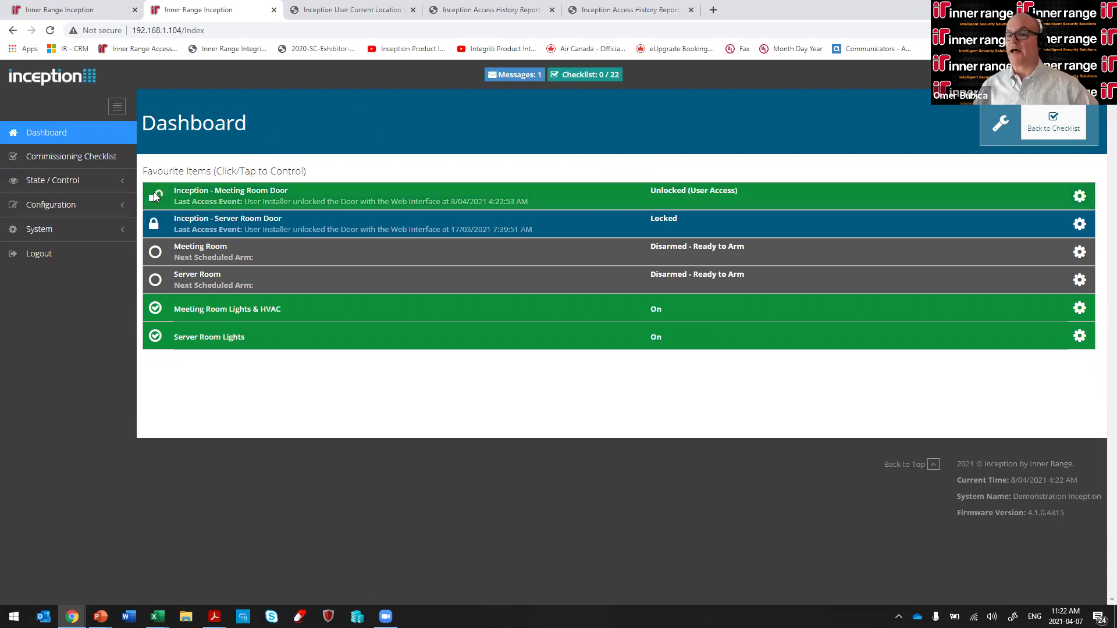
# Step: Arm and disarm the Meeting Room area repeatedly from the Dashboard favourites, leaving it disarmed
pyautogui.click(157, 254)
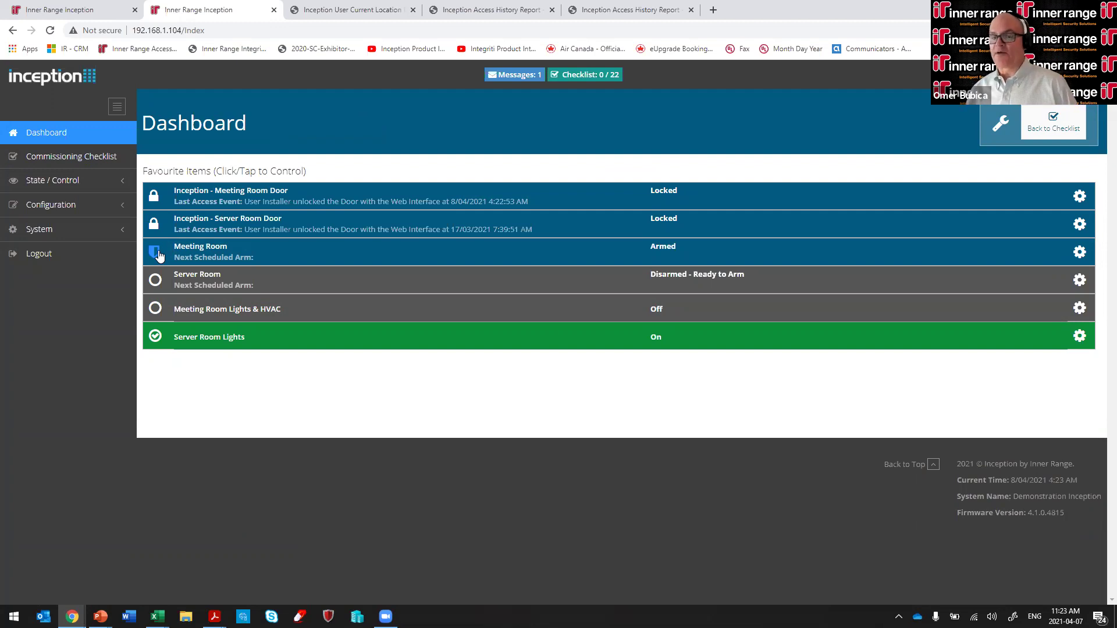
pyautogui.click(157, 253)
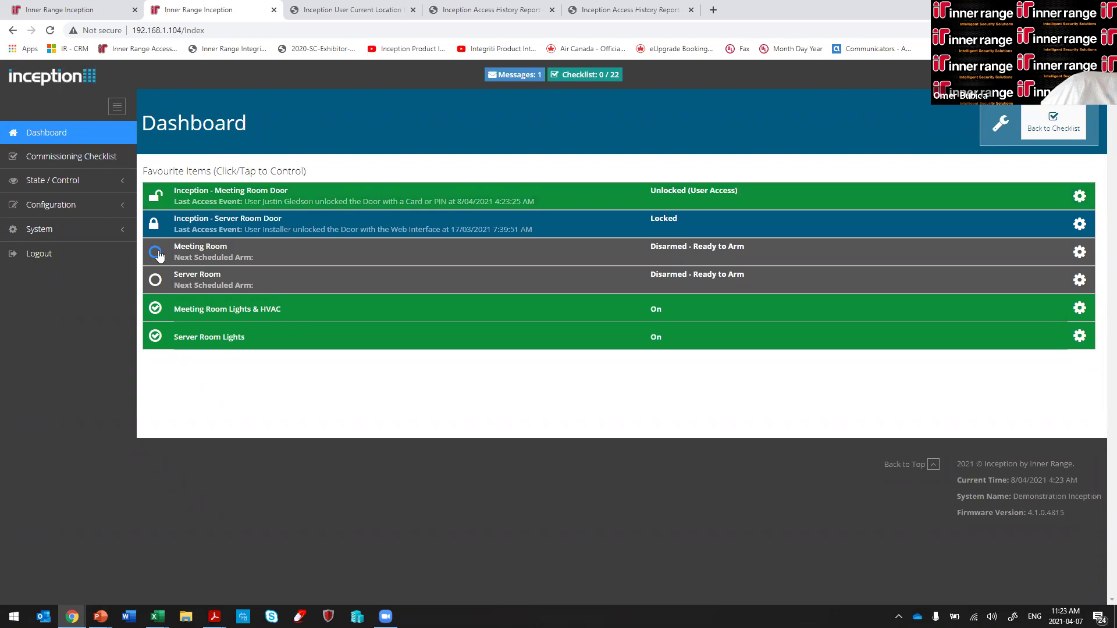
pyautogui.click(158, 256)
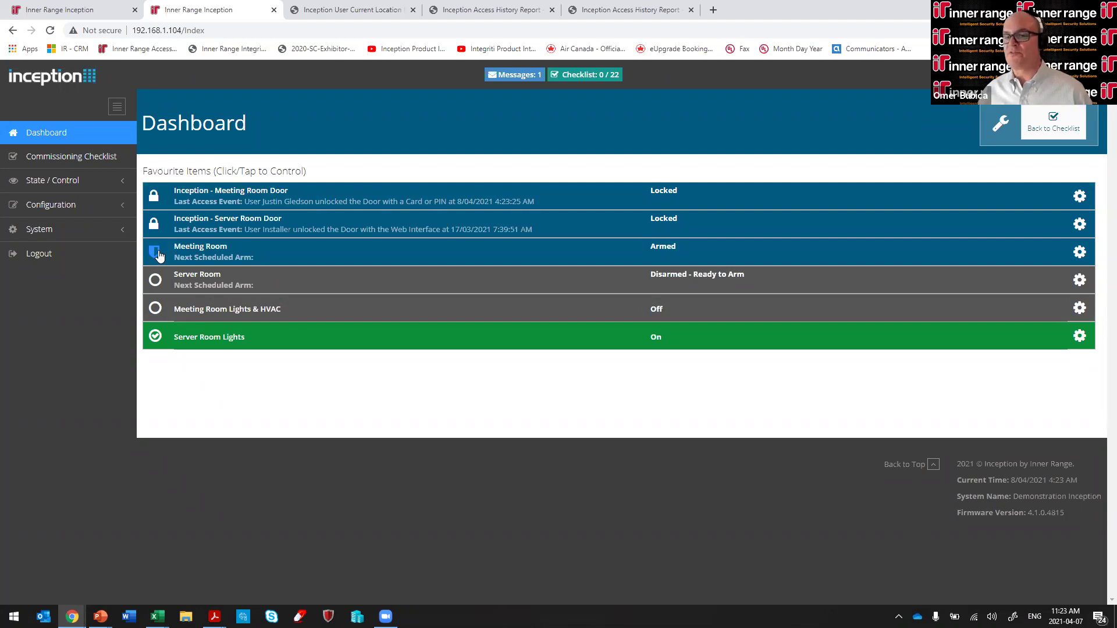
pyautogui.click(158, 256)
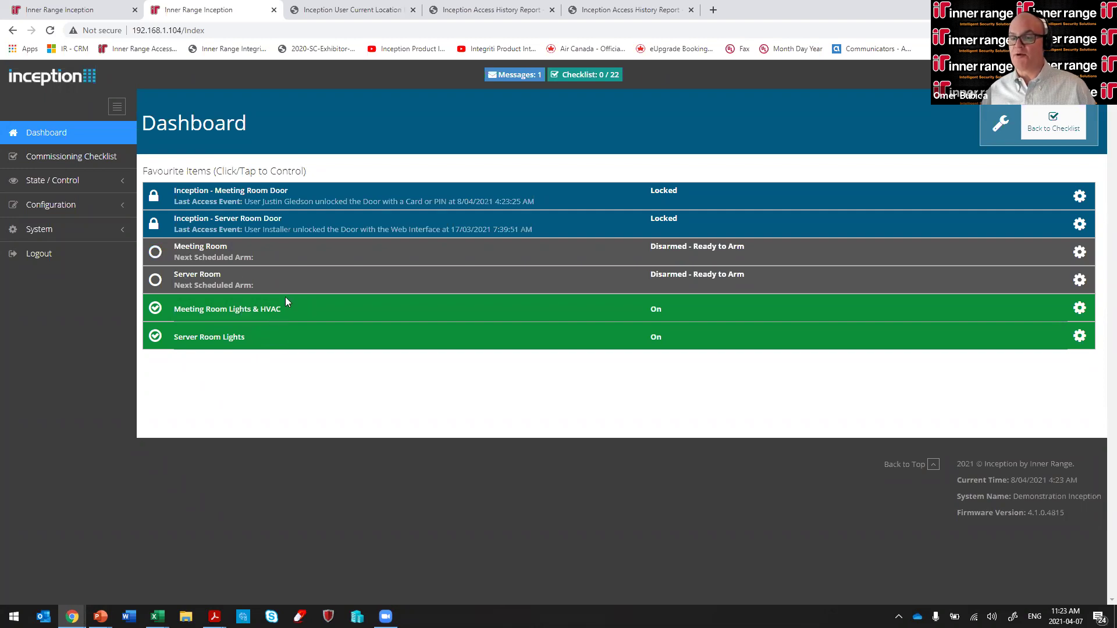
pyautogui.click(160, 255)
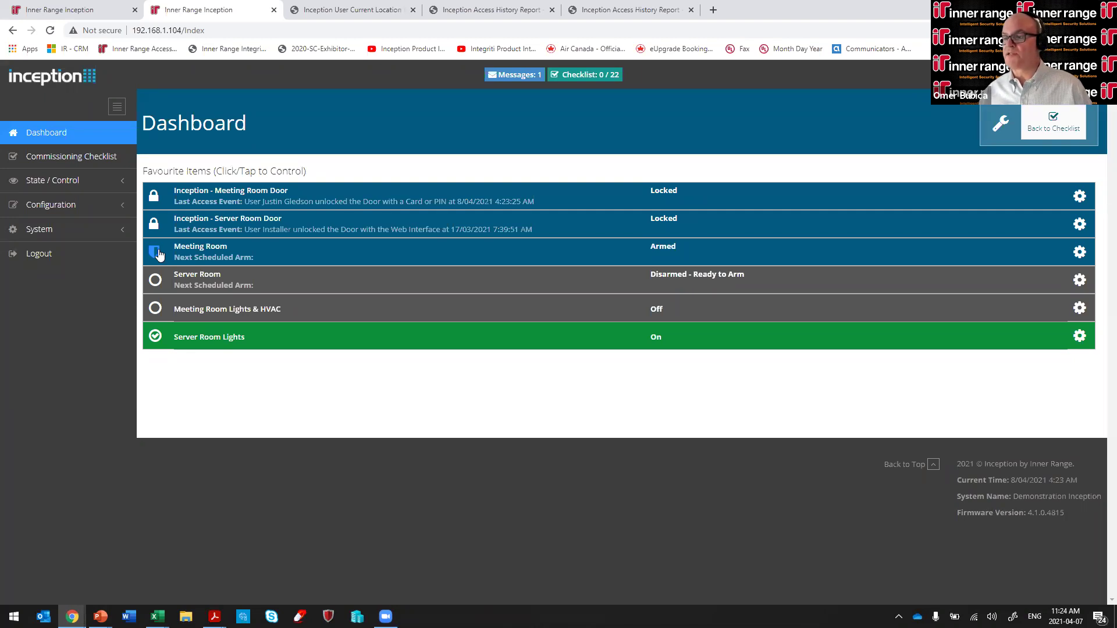
pyautogui.click(158, 254)
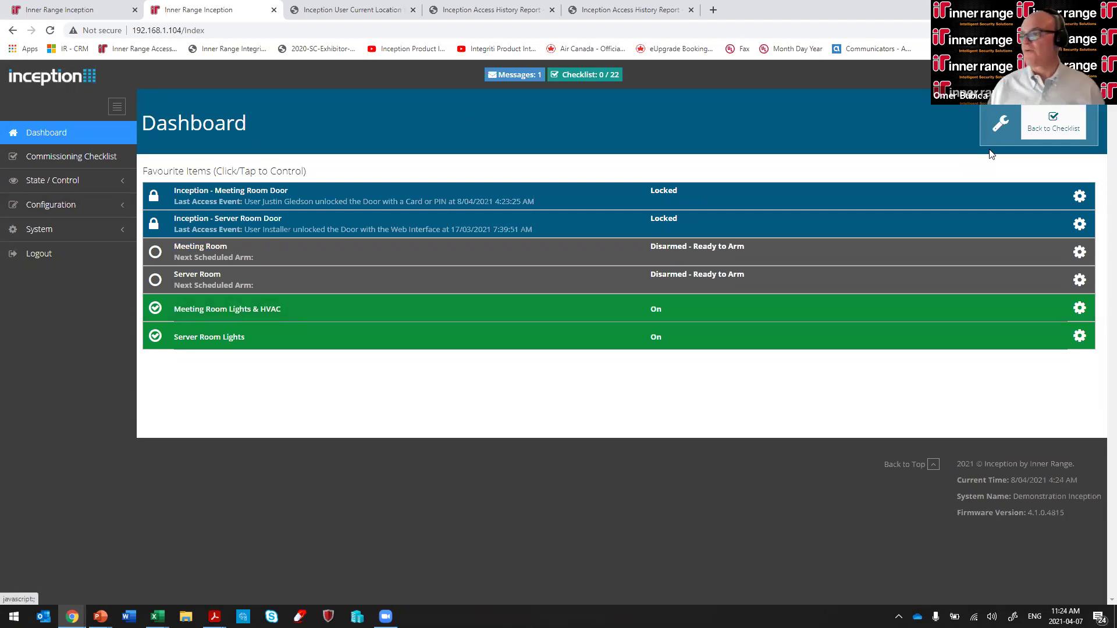
# Step: Examine the control options of the Meeting Room Door and the Meeting Room area, closing each without changes
pyautogui.click(1080, 196)
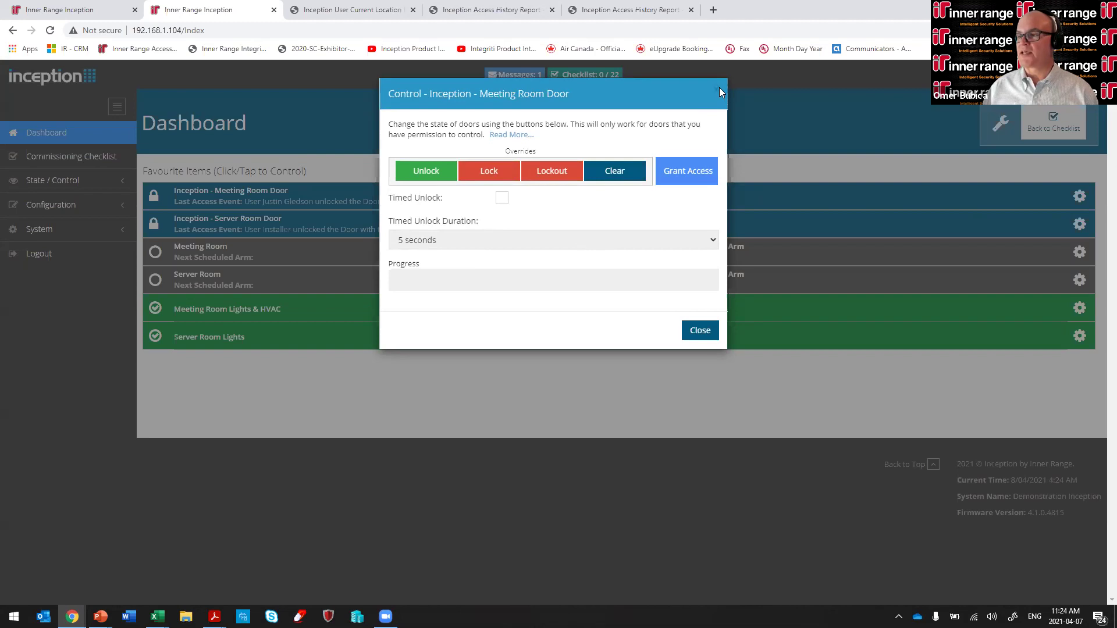
pyautogui.click(711, 336)
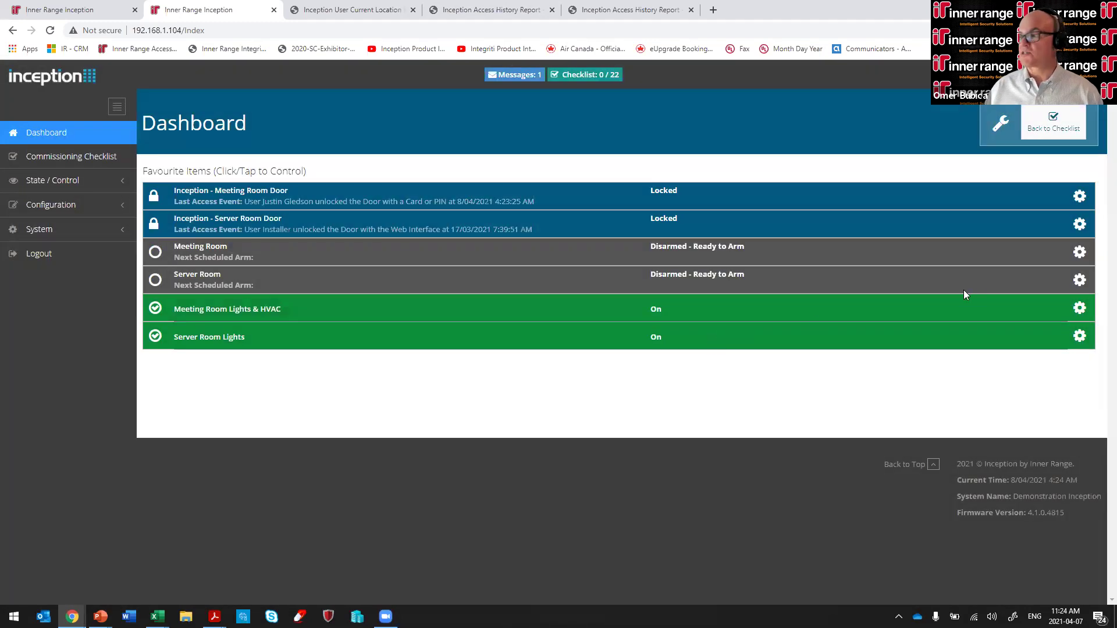
pyautogui.click(1079, 251)
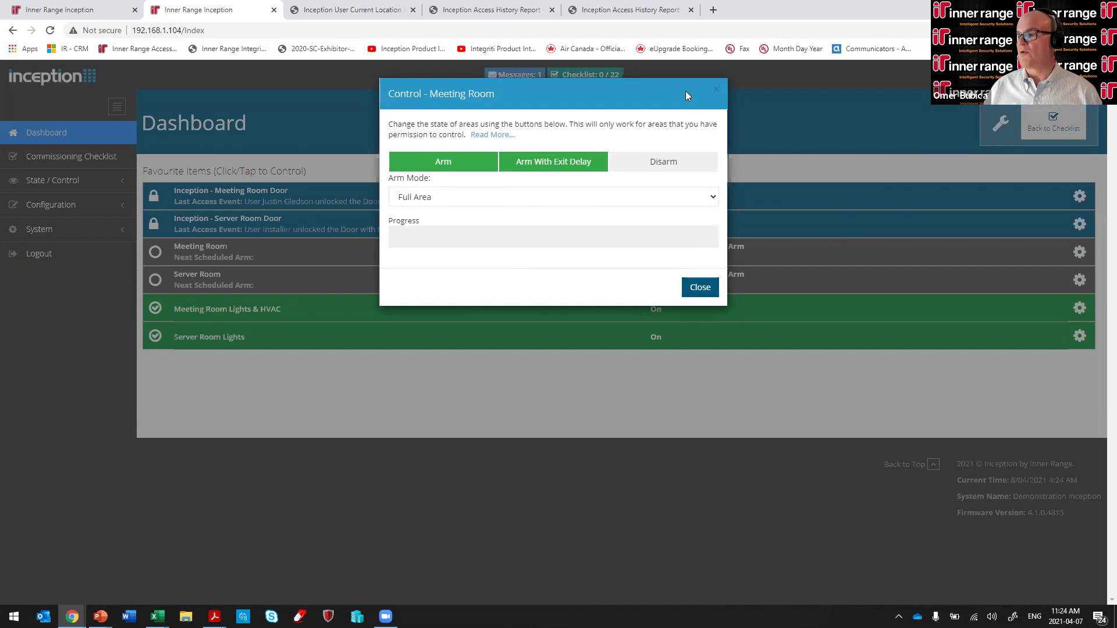
pyautogui.click(717, 89)
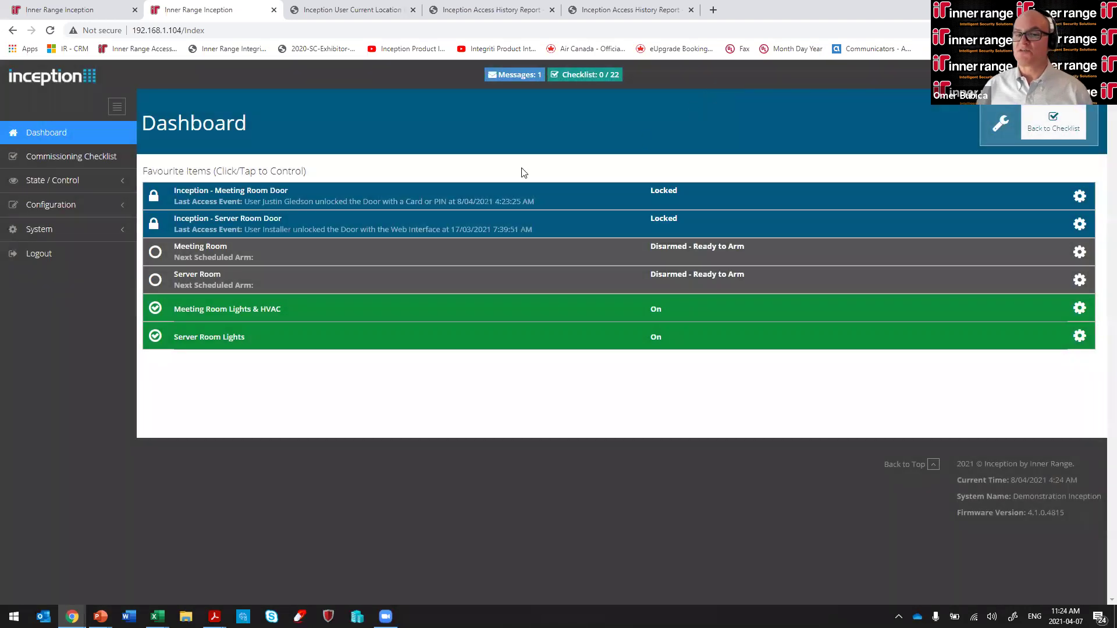
# Step: Open the Commissioning Checklist and look over its sections from Initial Configuration to Monitoring
pyautogui.click(72, 156)
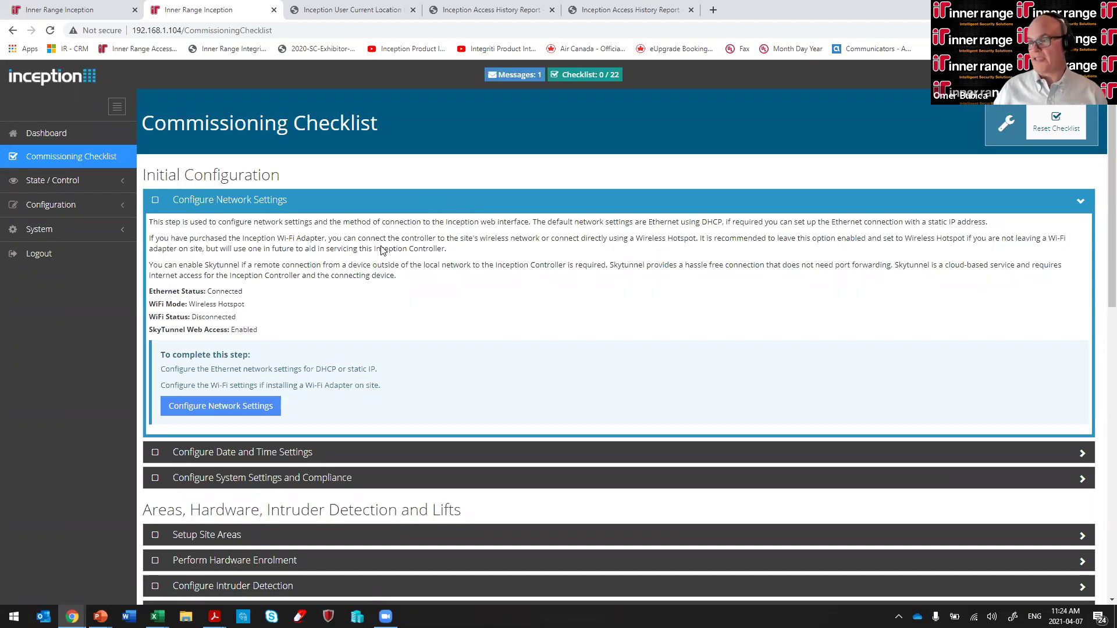
pyautogui.scroll(-5, 343, 326)
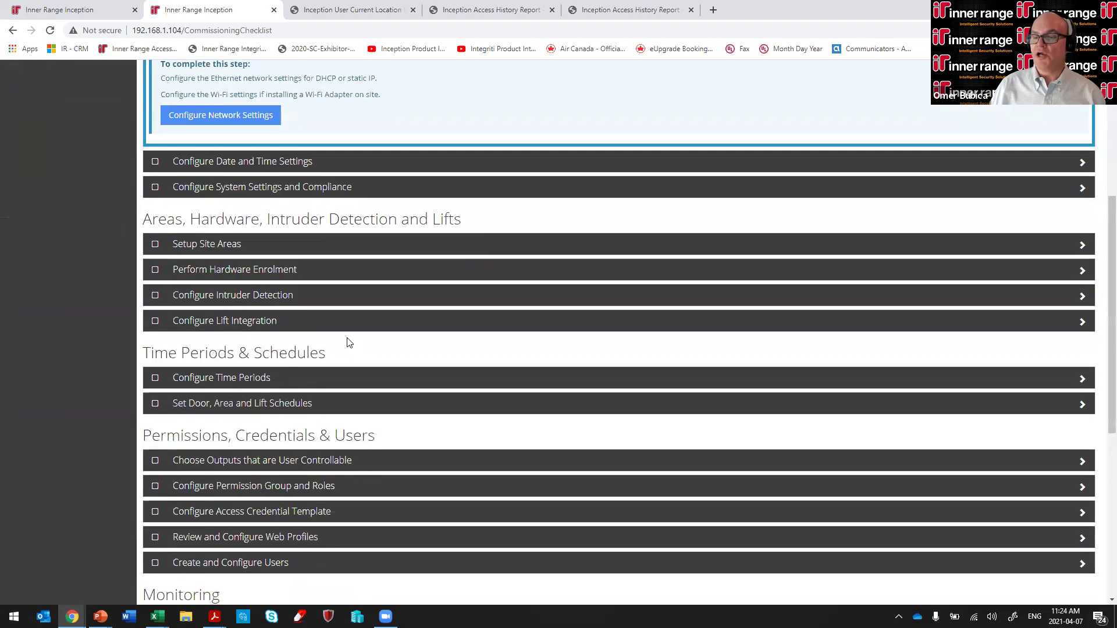
pyautogui.scroll(-3, 356, 343)
pyautogui.scroll(3, 357, 344)
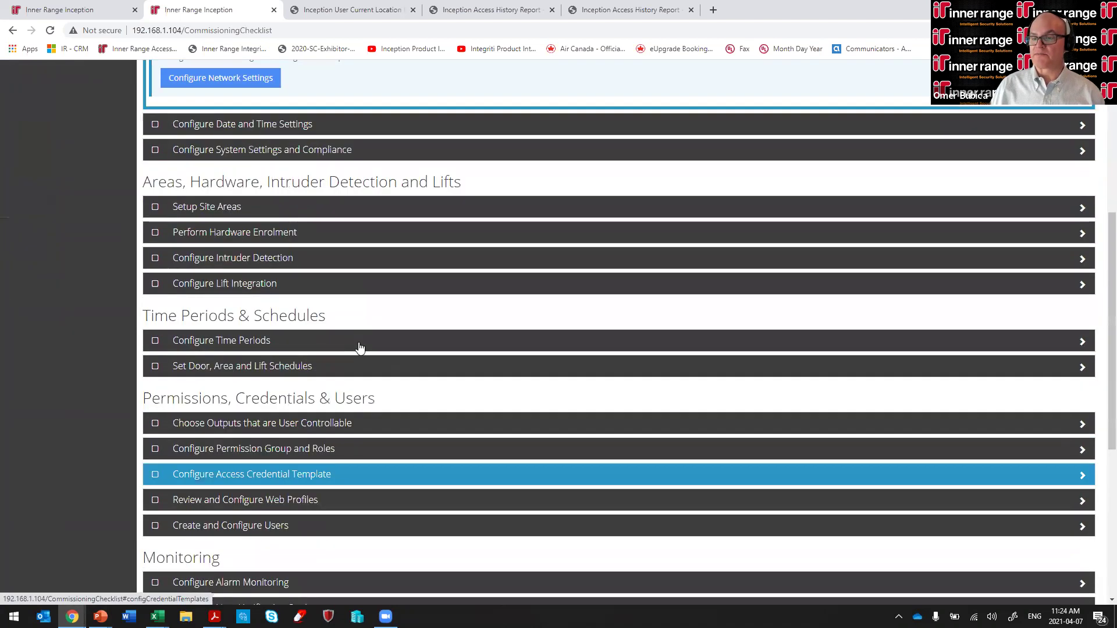
pyautogui.scroll(4, 359, 343)
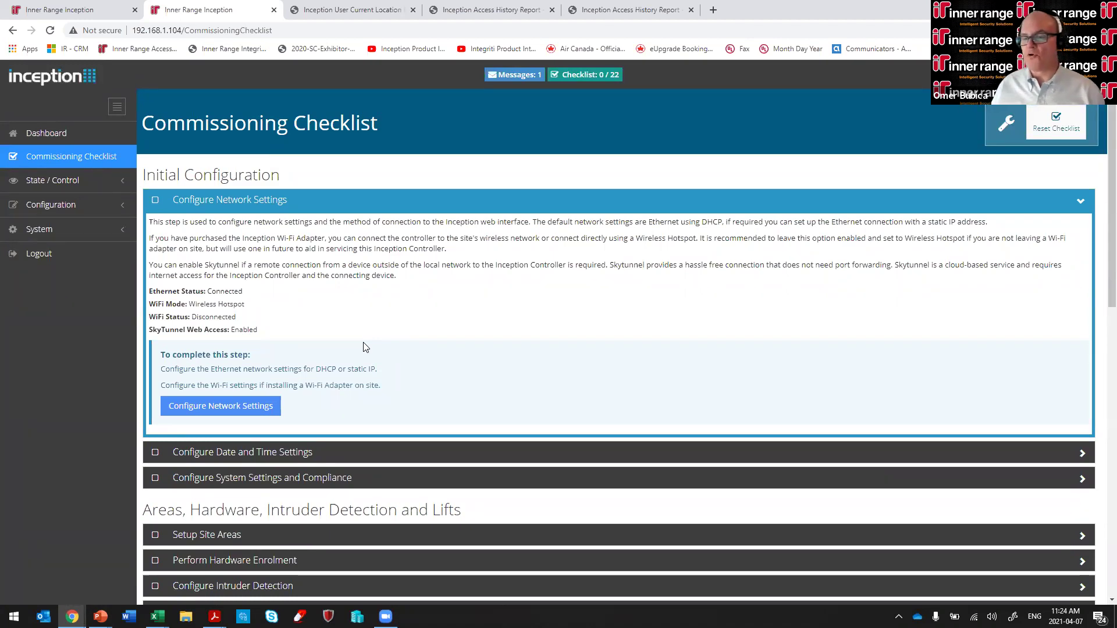
# Step: Open the network settings from the checklist and read the full description of the Network page
pyautogui.click(252, 407)
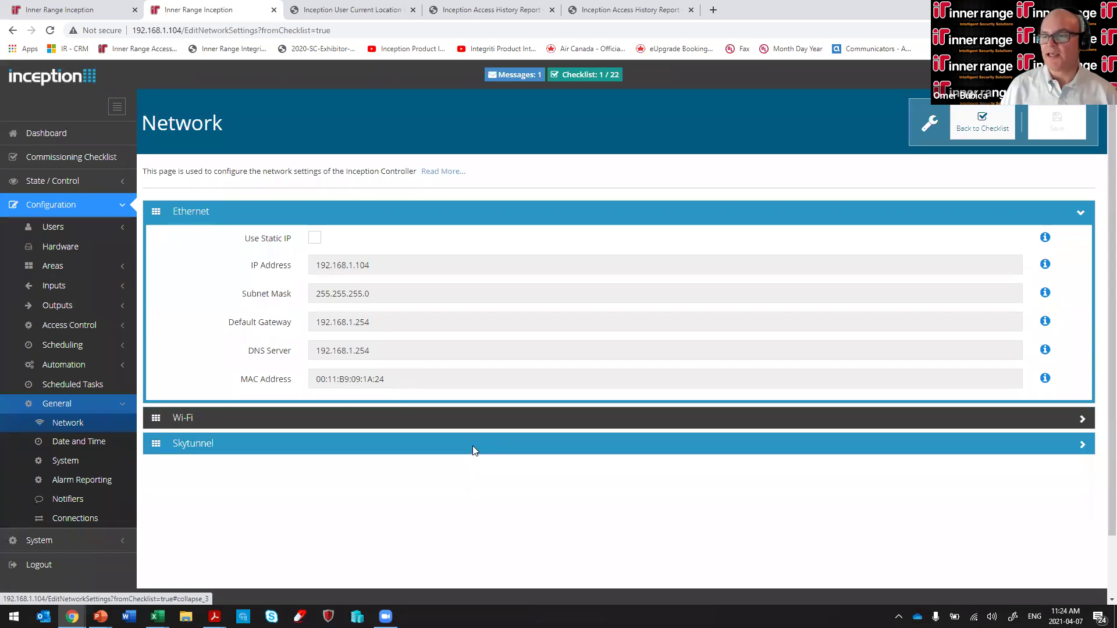
pyautogui.click(454, 175)
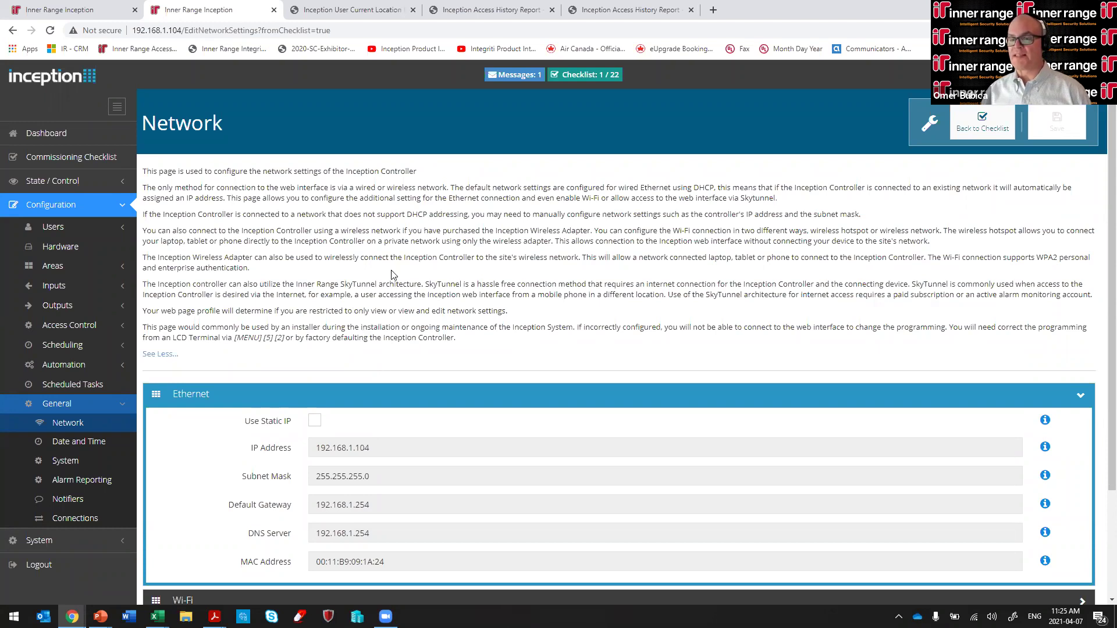
pyautogui.scroll(-2, 884, 174)
pyautogui.scroll(2, 884, 174)
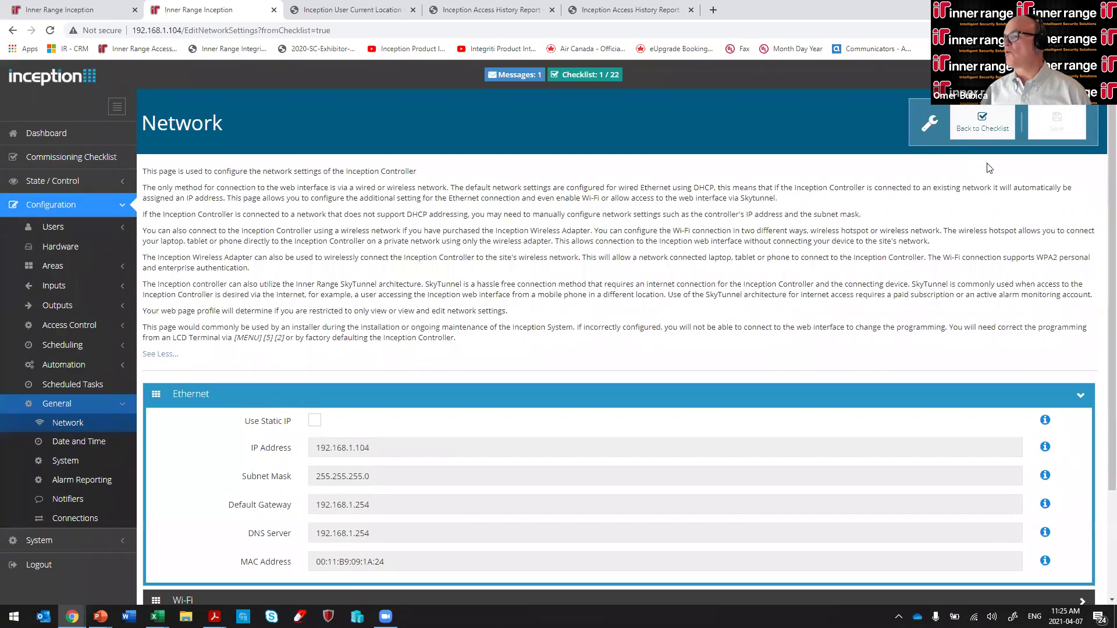
# Step: Go back to the checklist and review the remaining steps after Configure Network Settings
pyautogui.click(982, 123)
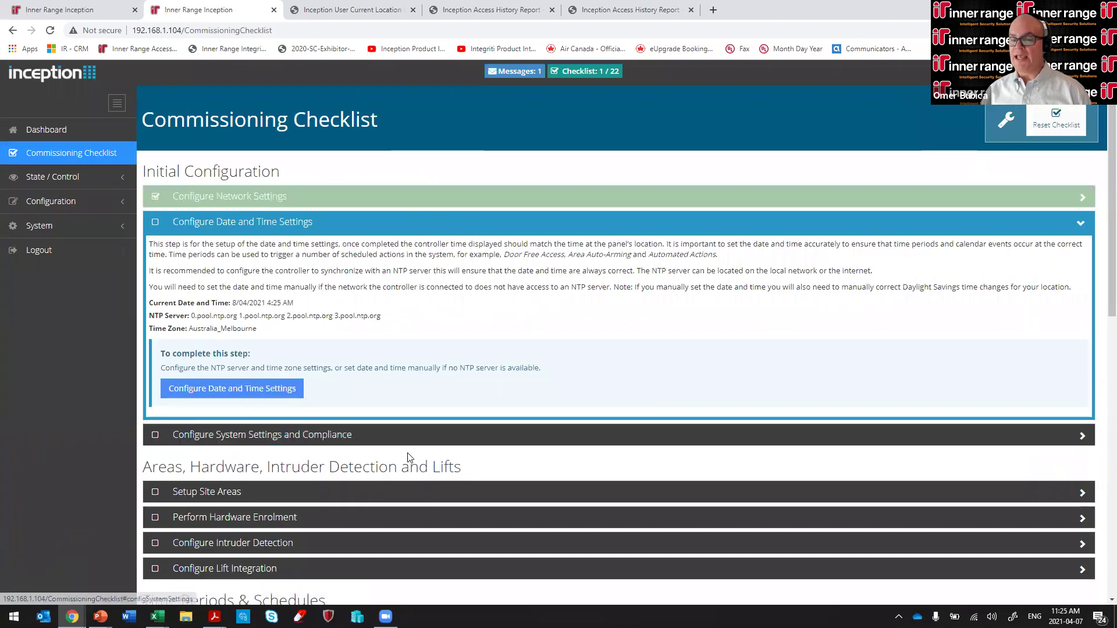
pyautogui.scroll(-3, 409, 457)
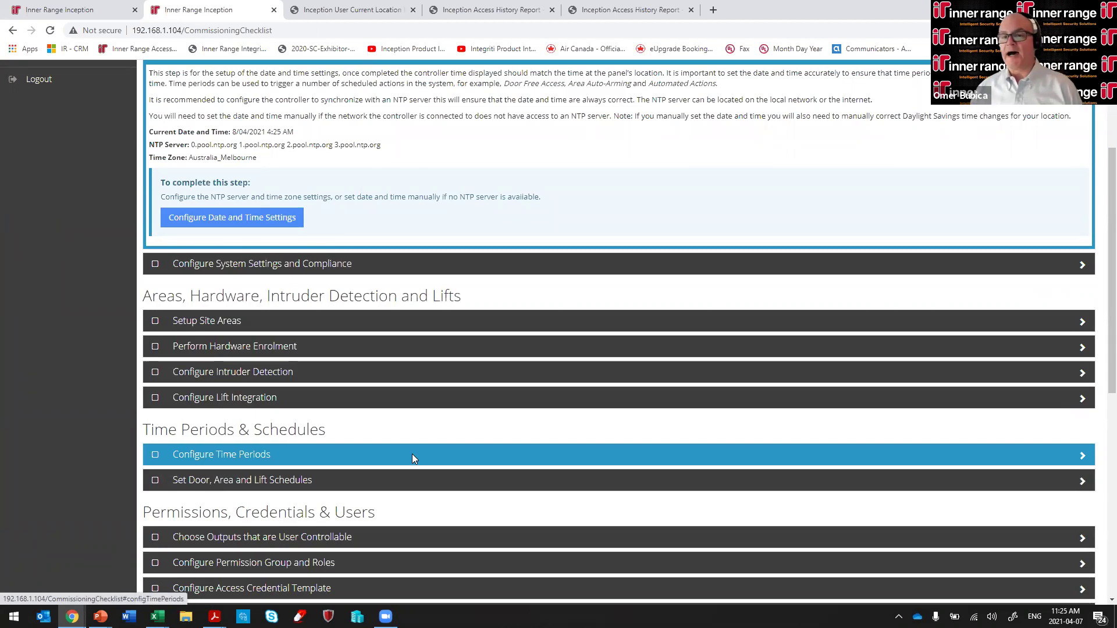
pyautogui.scroll(3, 412, 459)
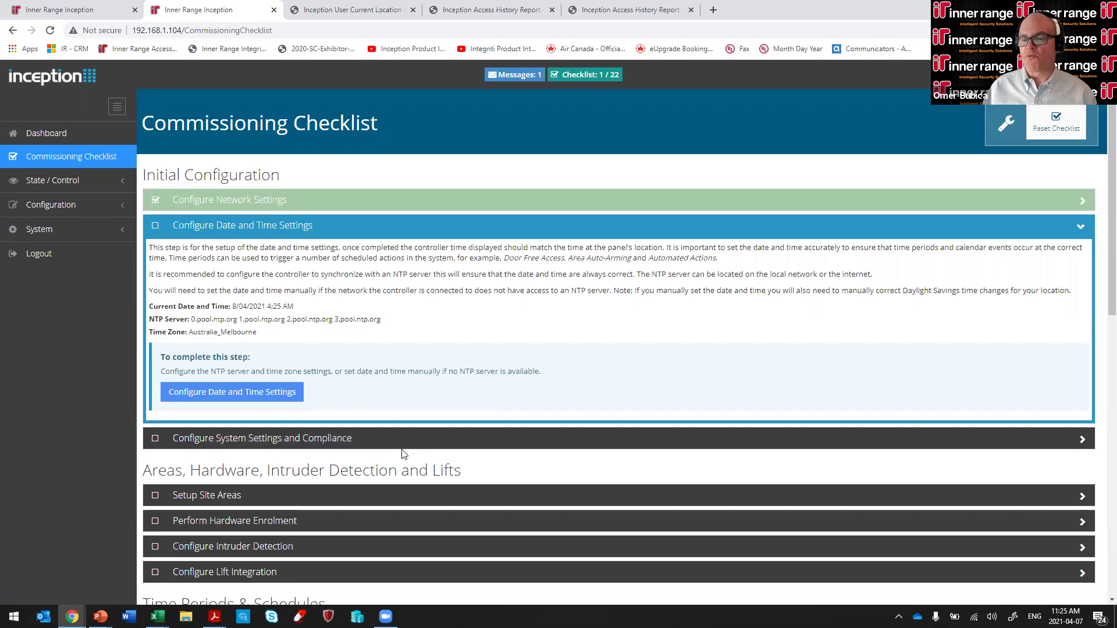
pyautogui.scroll(-2, 405, 440)
pyautogui.scroll(2, 410, 445)
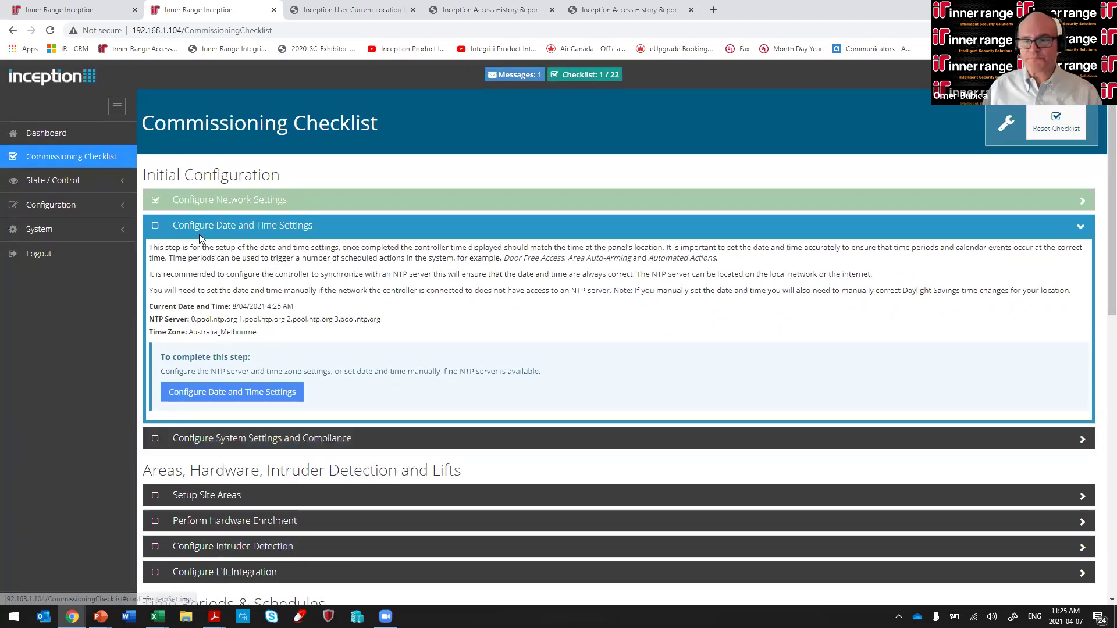
# Step: Look through the State / Control and Configuration options and open the Manage Users page
pyautogui.click(100, 182)
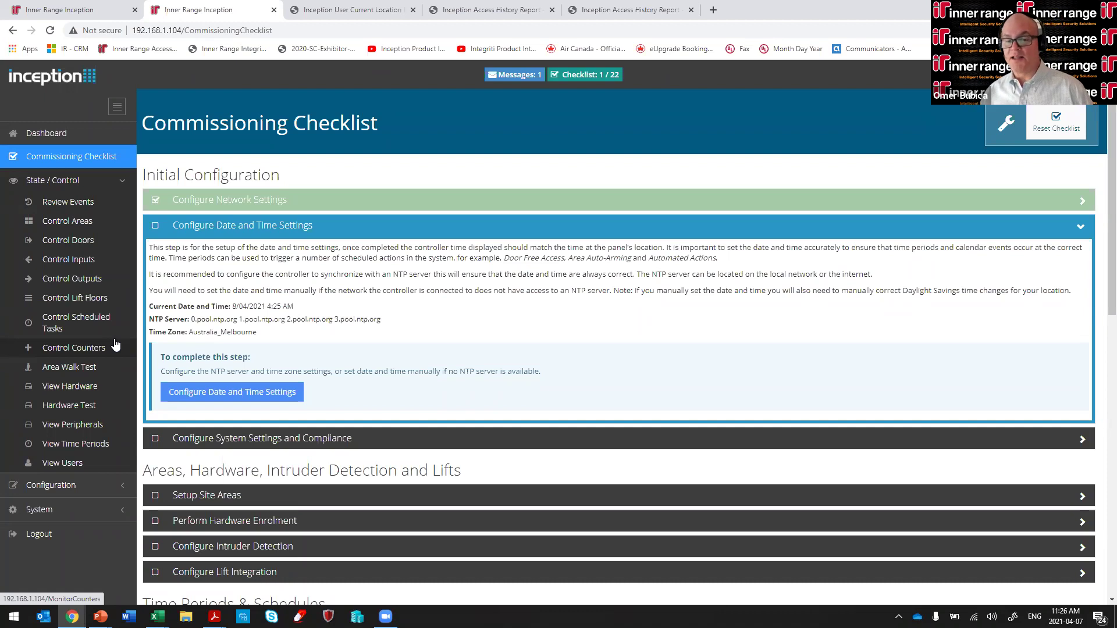
pyautogui.click(81, 487)
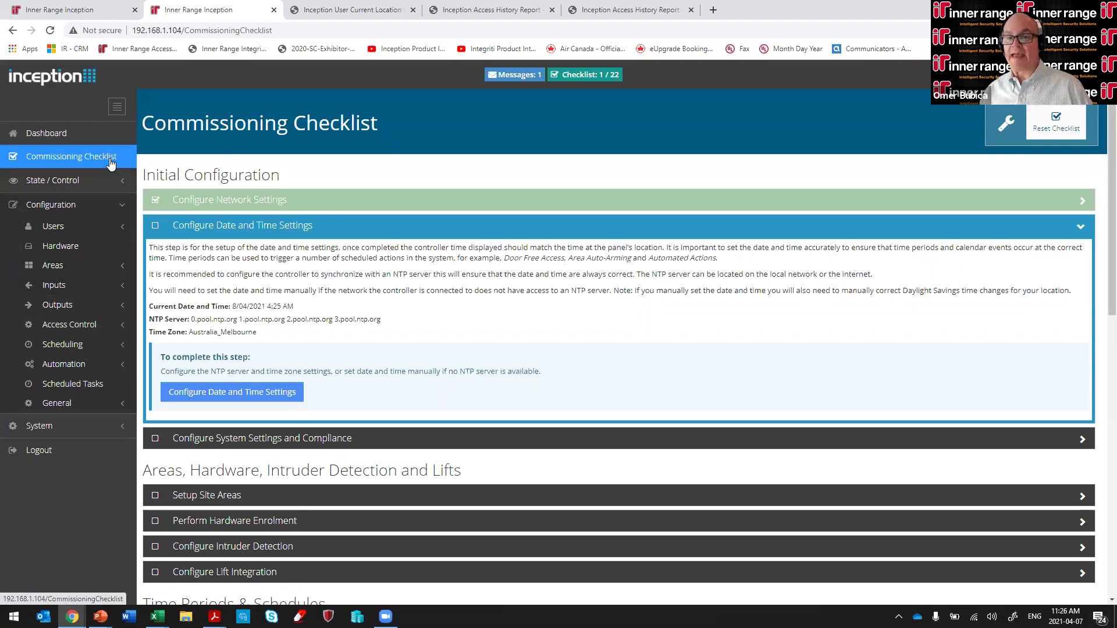
pyautogui.click(88, 228)
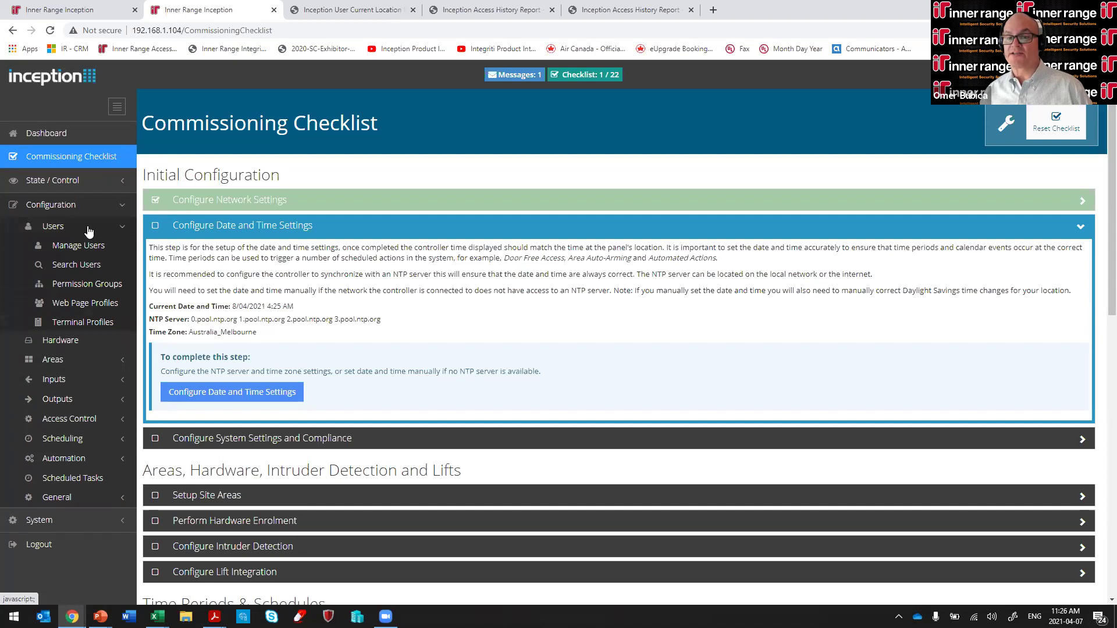
pyautogui.click(98, 247)
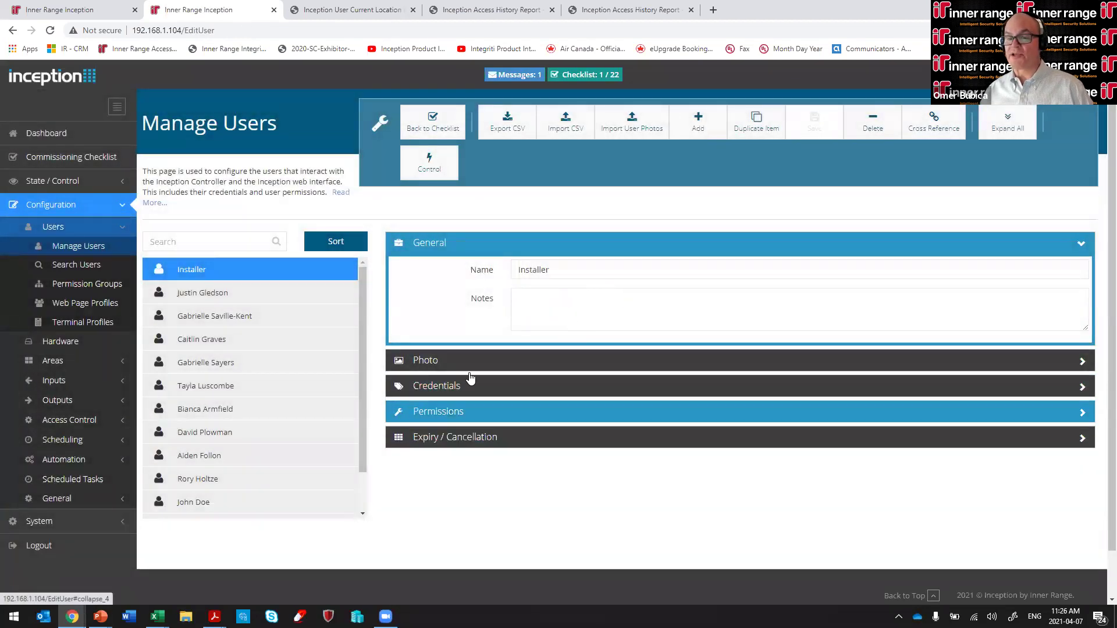
# Step: Select the user listed directly after Installer and examine that user's credential settings
pyautogui.click(197, 292)
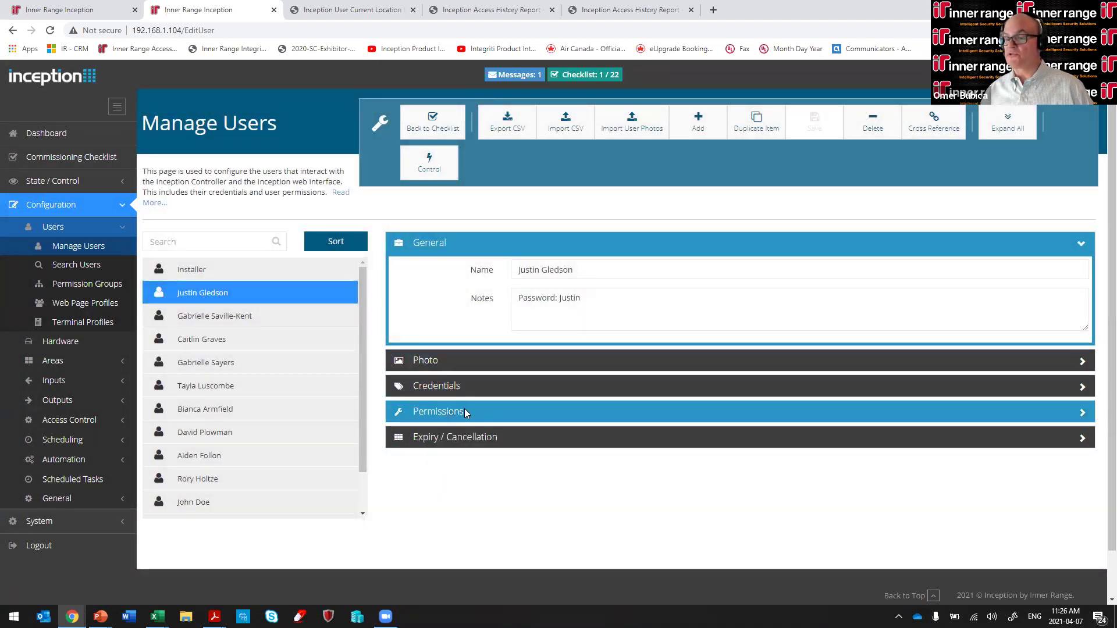
pyautogui.click(451, 386)
pyautogui.scroll(-4, 475, 442)
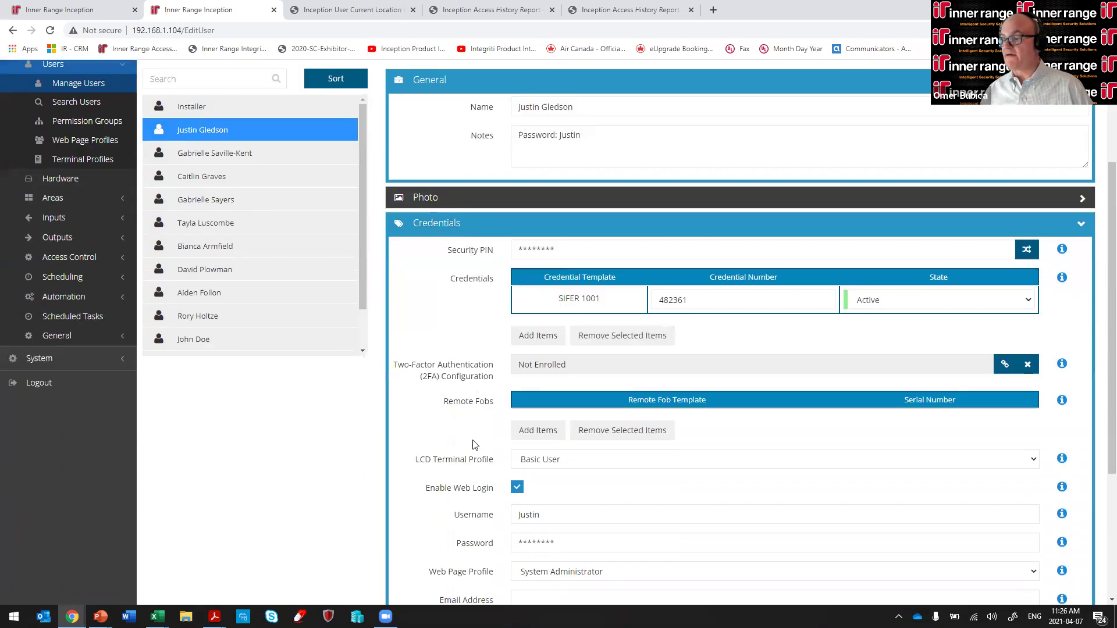
pyautogui.scroll(3, 473, 445)
pyautogui.scroll(1, 473, 444)
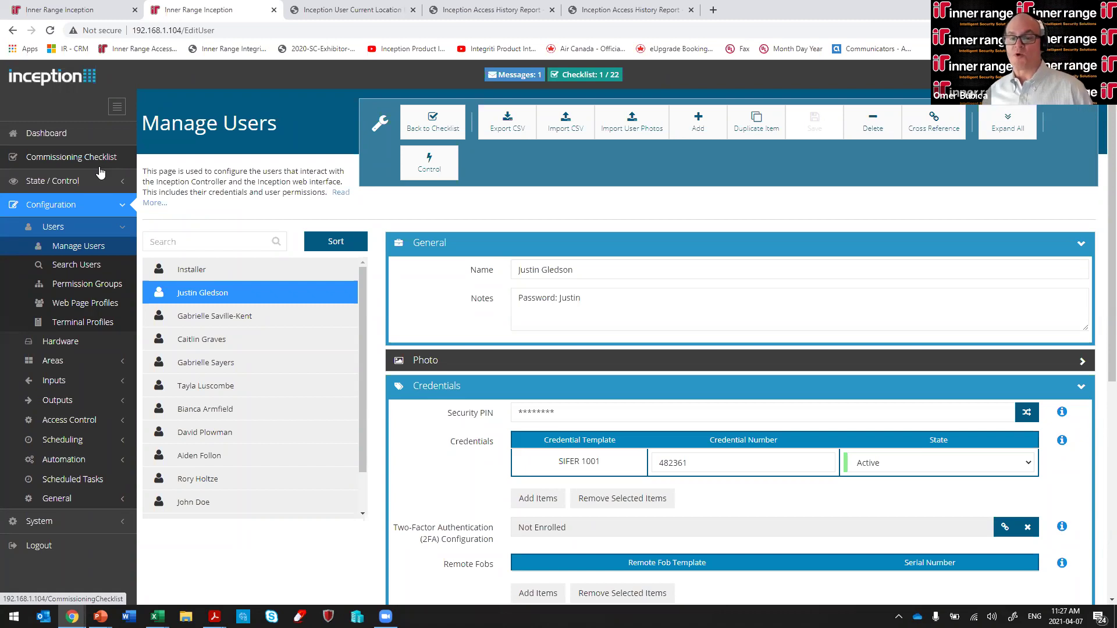
pyautogui.scroll(-1, 73, 364)
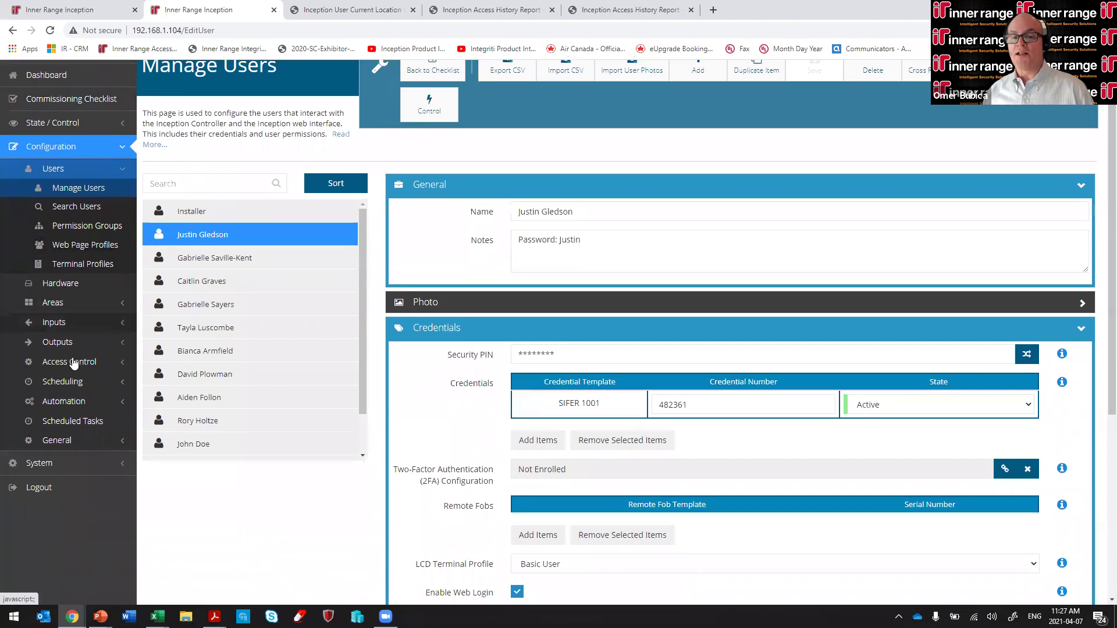
# Step: Look over the Backup/Restore page and review the available report types on the Reports page
pyautogui.click(93, 462)
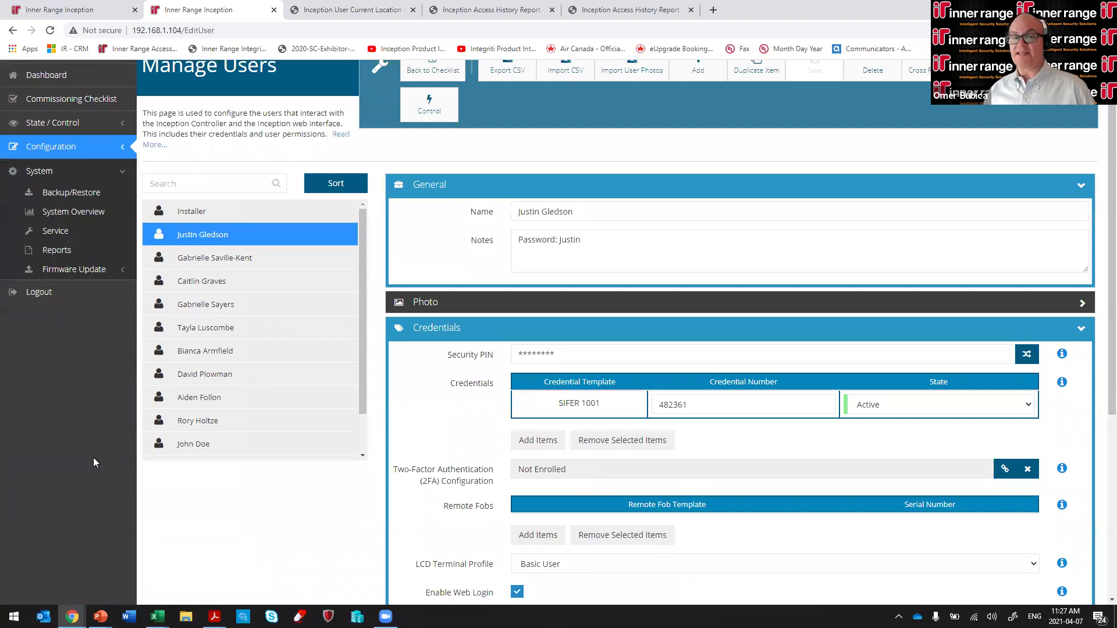
pyautogui.click(90, 195)
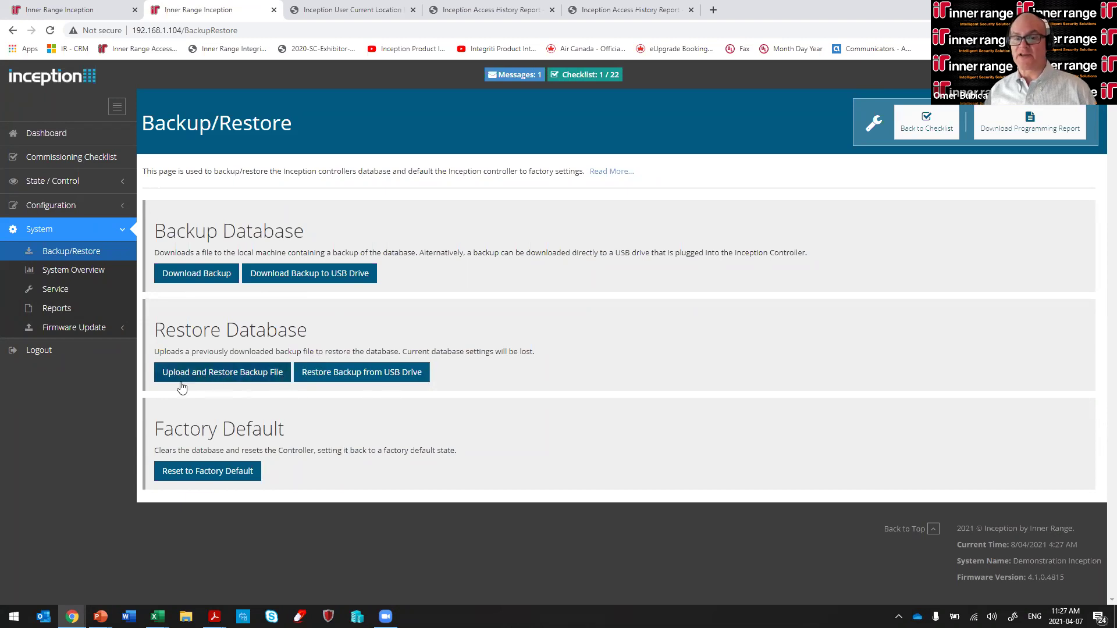
pyautogui.click(78, 314)
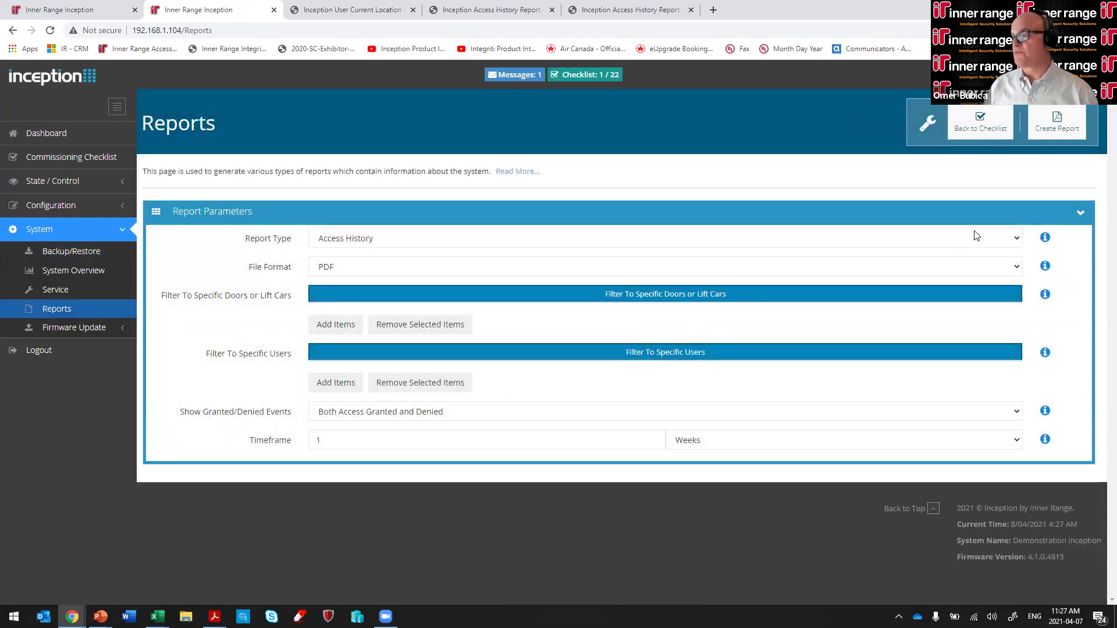
pyautogui.click(1017, 241)
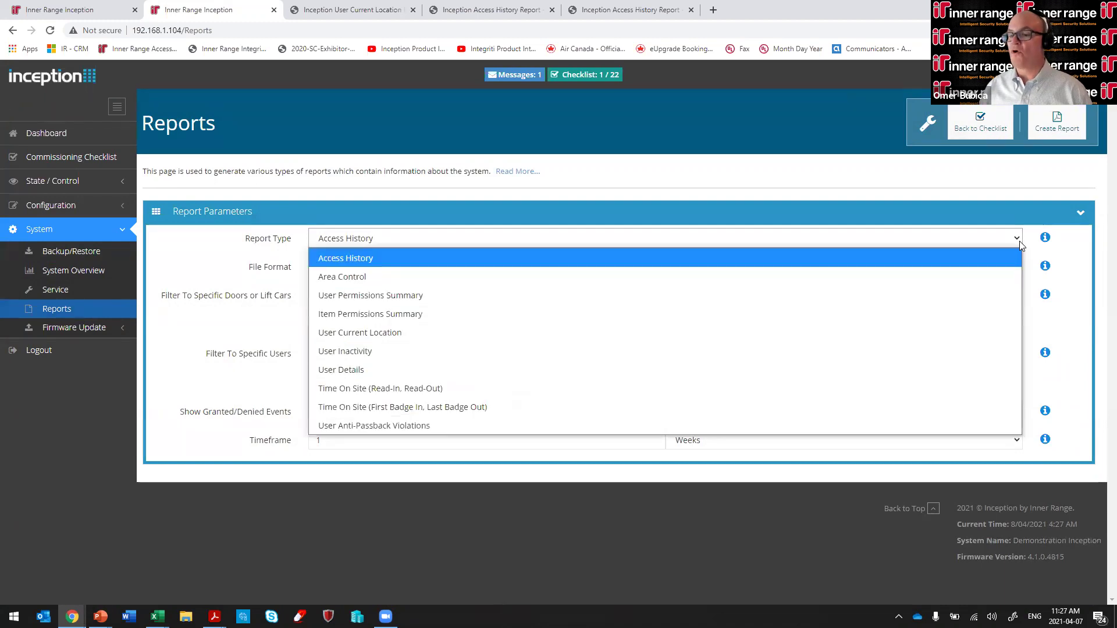
pyautogui.click(901, 190)
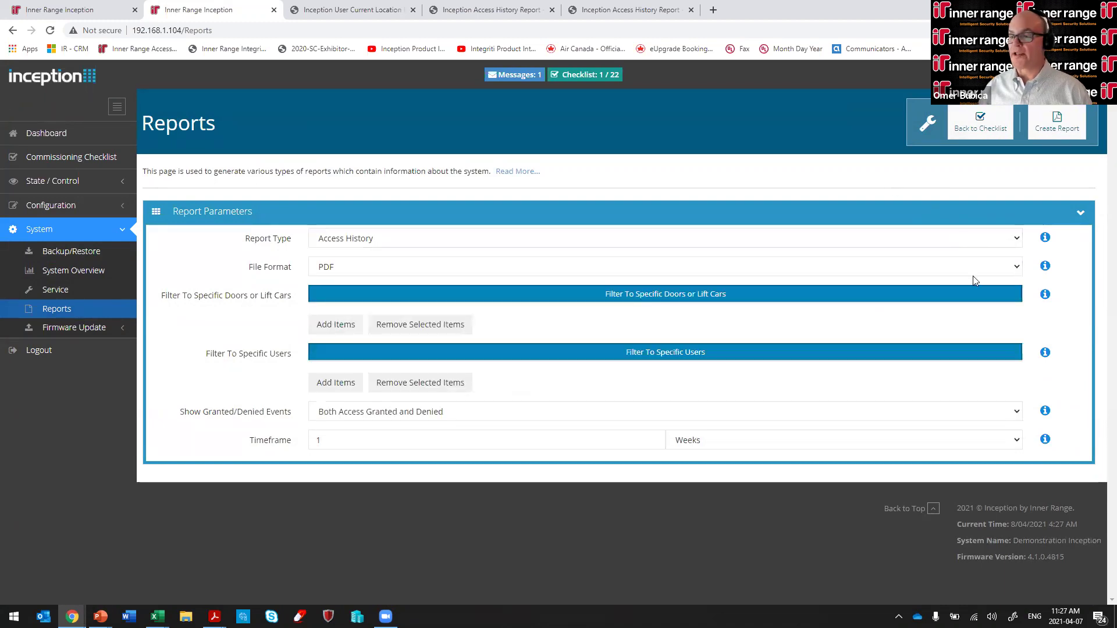
# Step: Examine the already generated User Current Location and Access History report PDFs and return to the Reports page
pyautogui.click(357, 14)
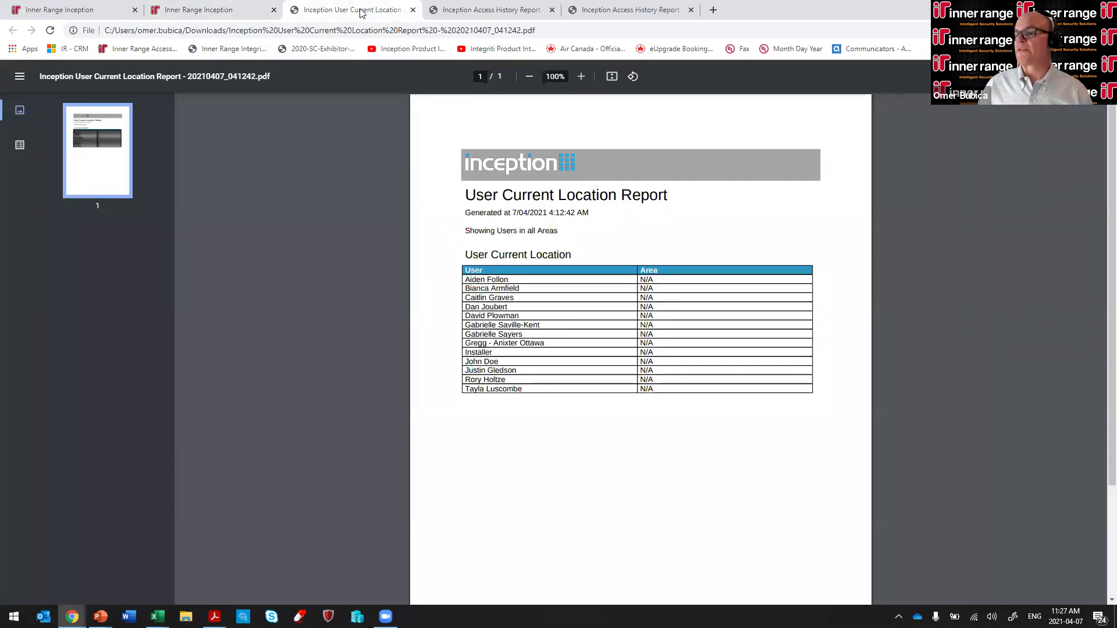
pyautogui.click(493, 13)
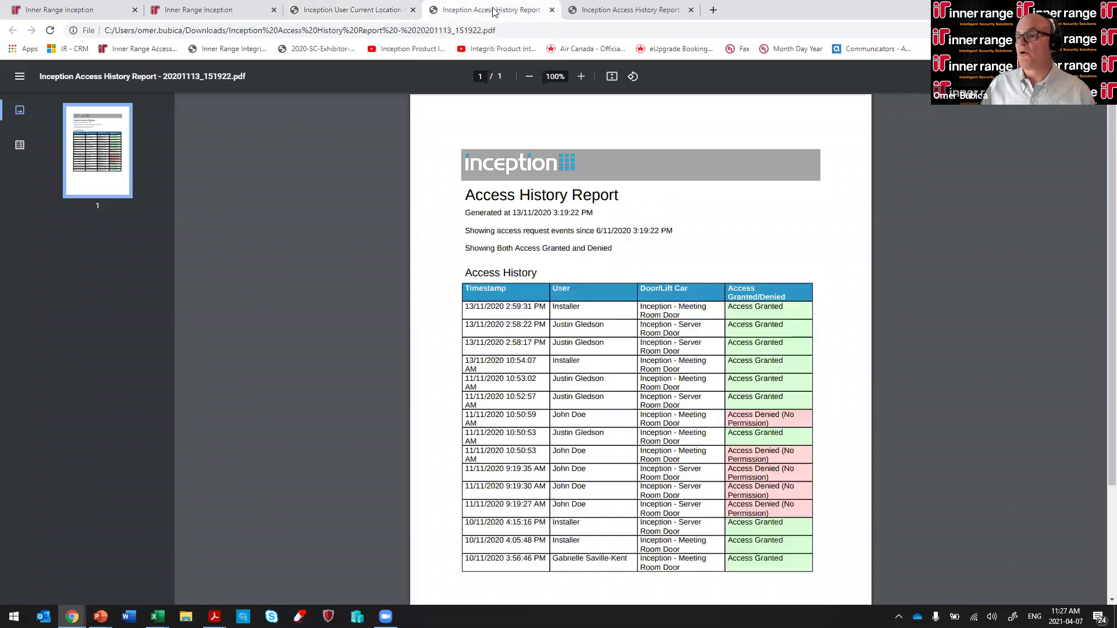
pyautogui.scroll(-1, 546, 329)
pyautogui.scroll(1, 545, 329)
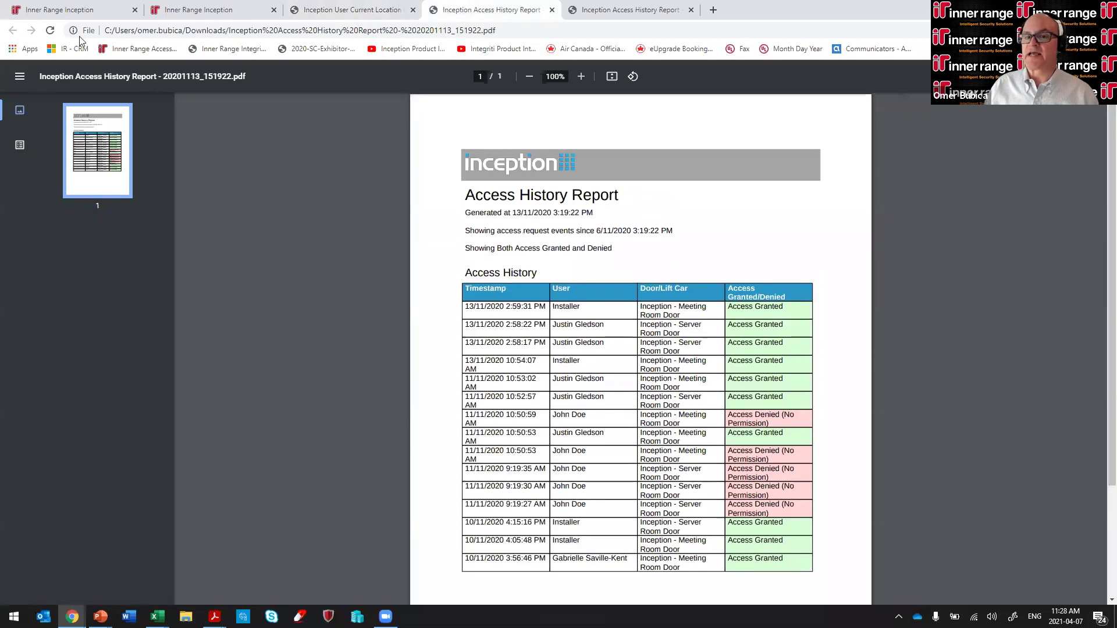
pyautogui.click(92, 11)
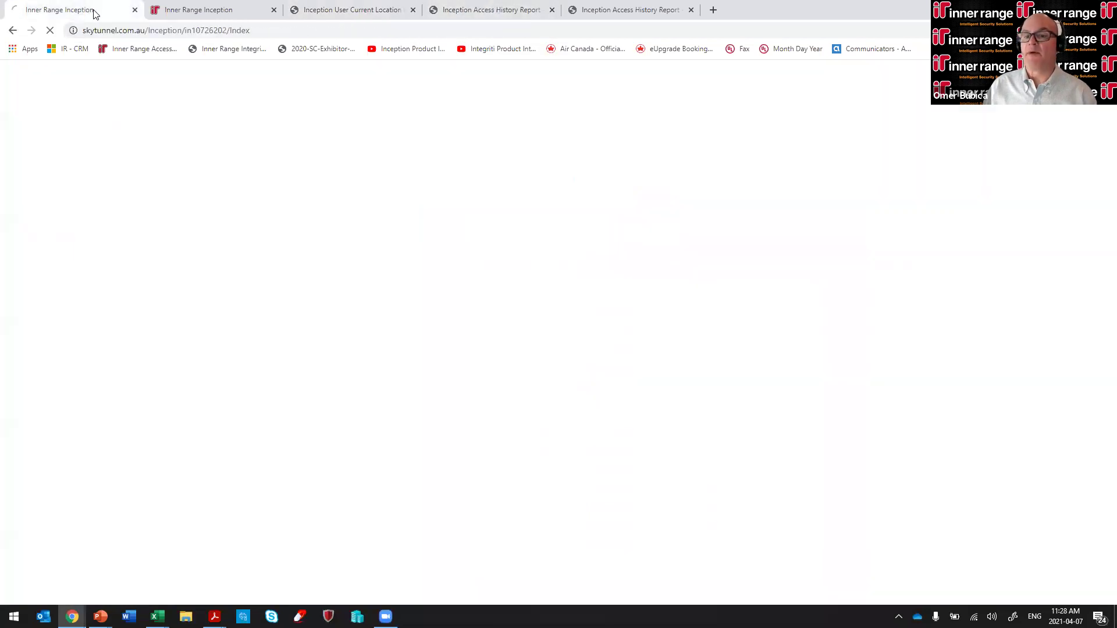
pyautogui.click(240, 13)
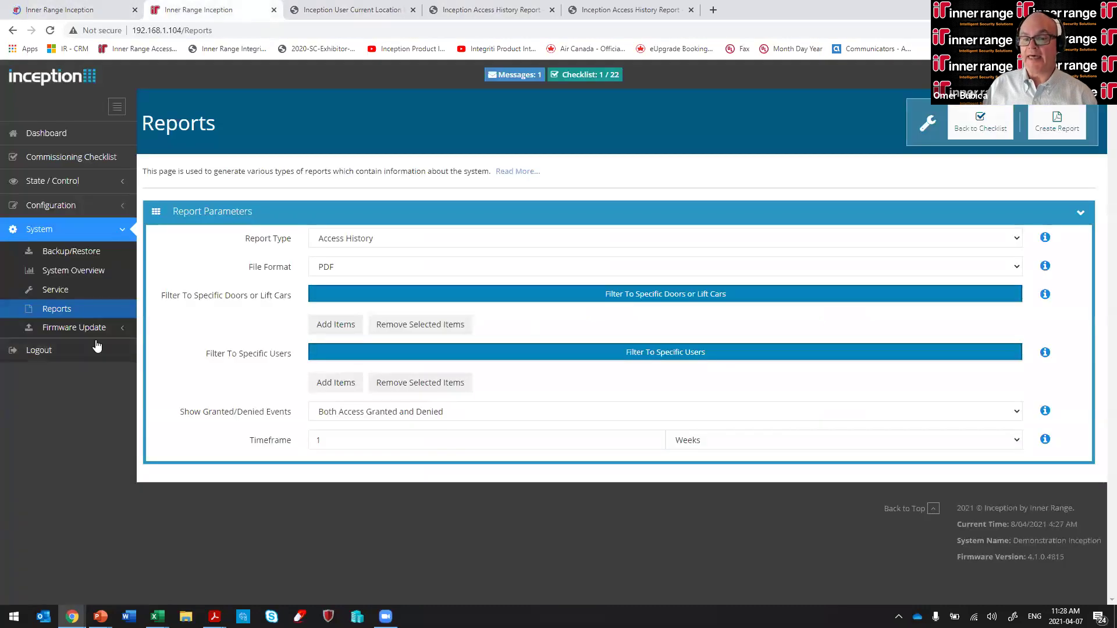
# Step: Show the firmware update options and examine the Custom Branding section of the general System settings page
pyautogui.click(91, 328)
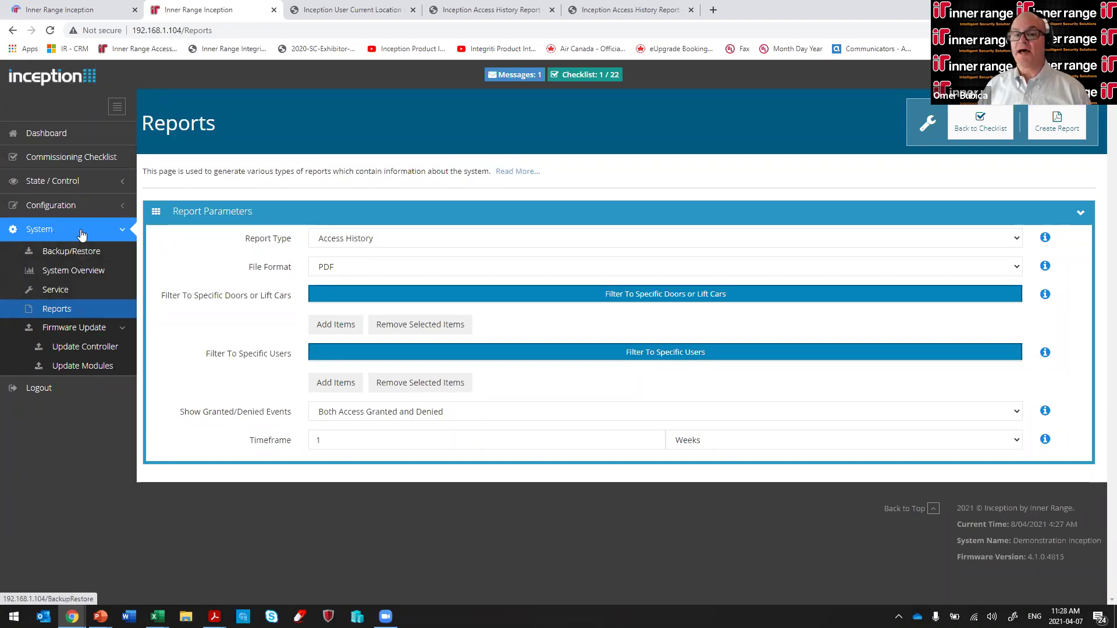
pyautogui.click(83, 205)
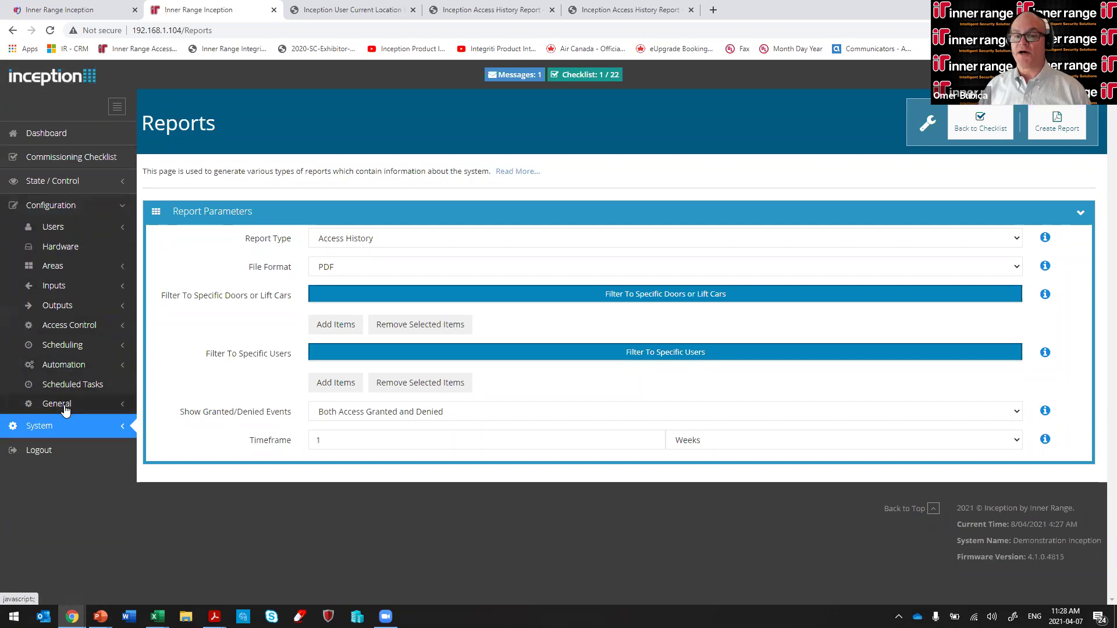
pyautogui.click(65, 404)
pyautogui.click(72, 465)
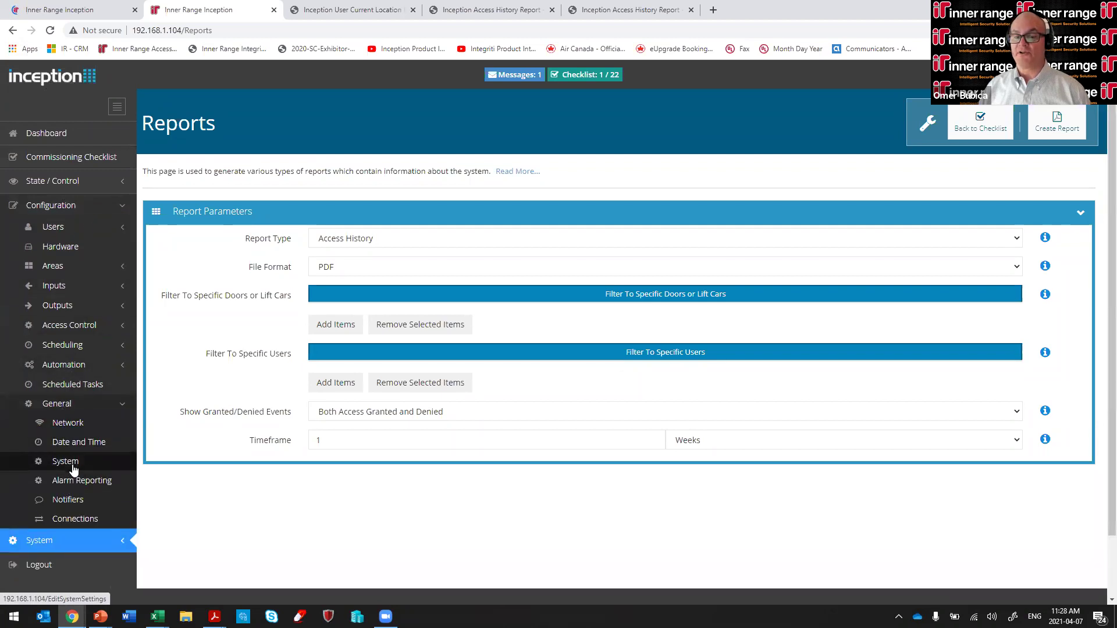
pyautogui.scroll(-3, 219, 473)
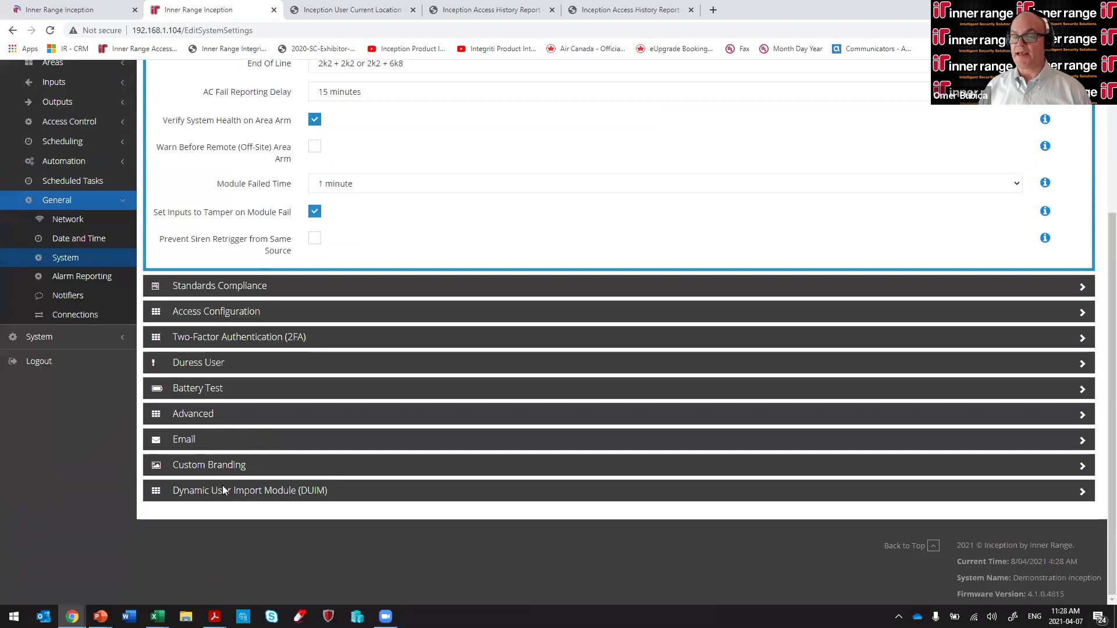
pyautogui.click(219, 473)
pyautogui.scroll(-3, 267, 527)
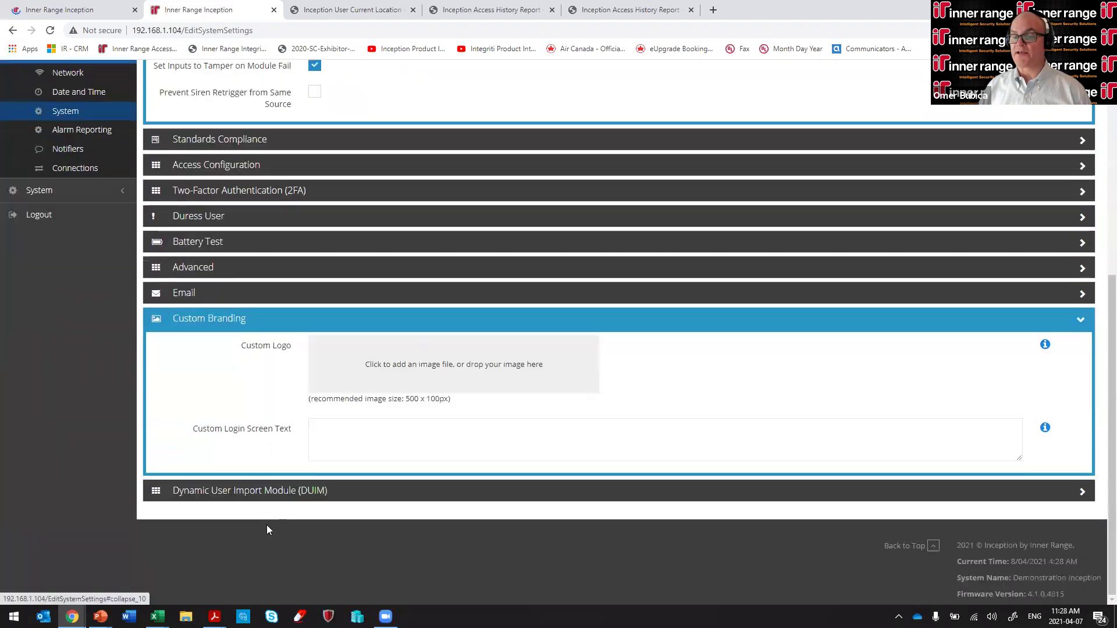
# Step: Review the General section of the System settings and switch to the presentation's closing Thank You slide
pyautogui.scroll(6, 374, 474)
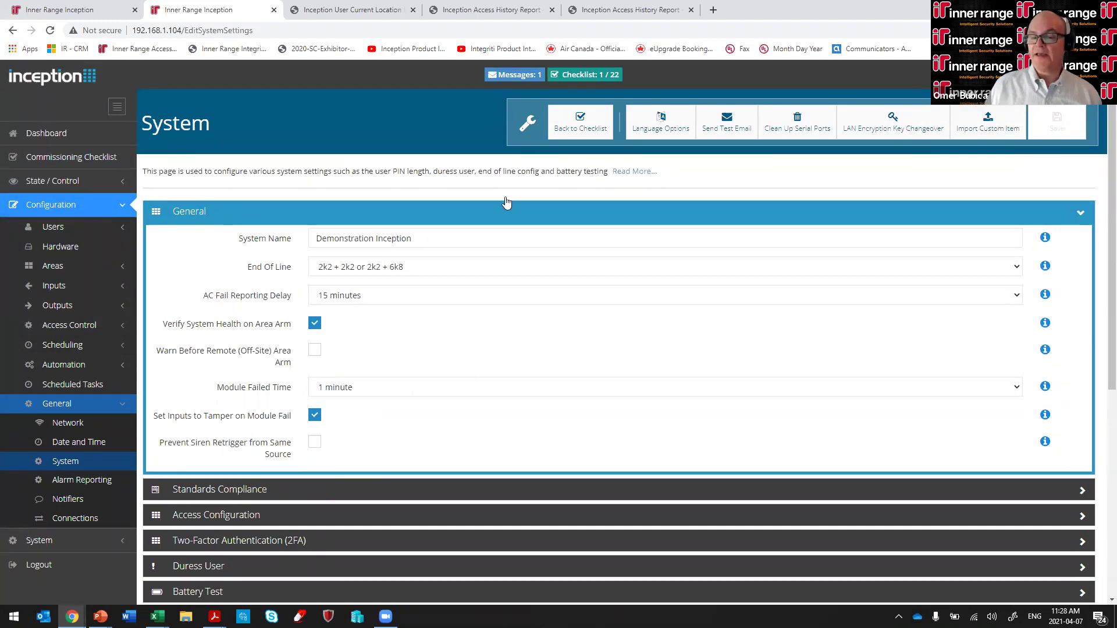
pyautogui.scroll(-1, 468, 284)
pyautogui.scroll(-1, 468, 283)
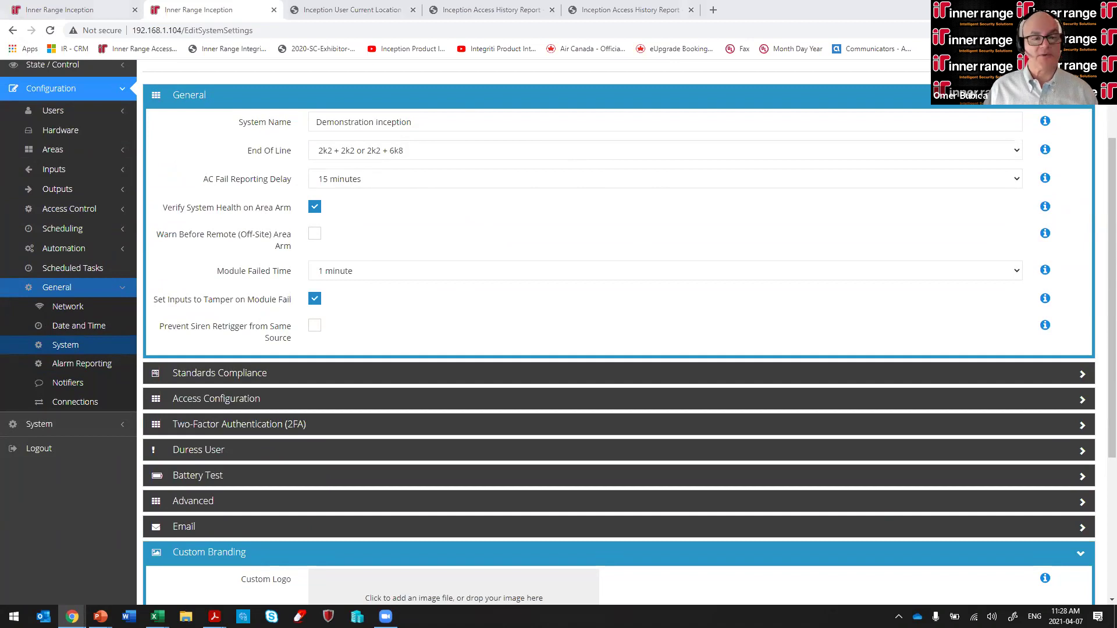
pyautogui.hotkey('alt', 'Tab')
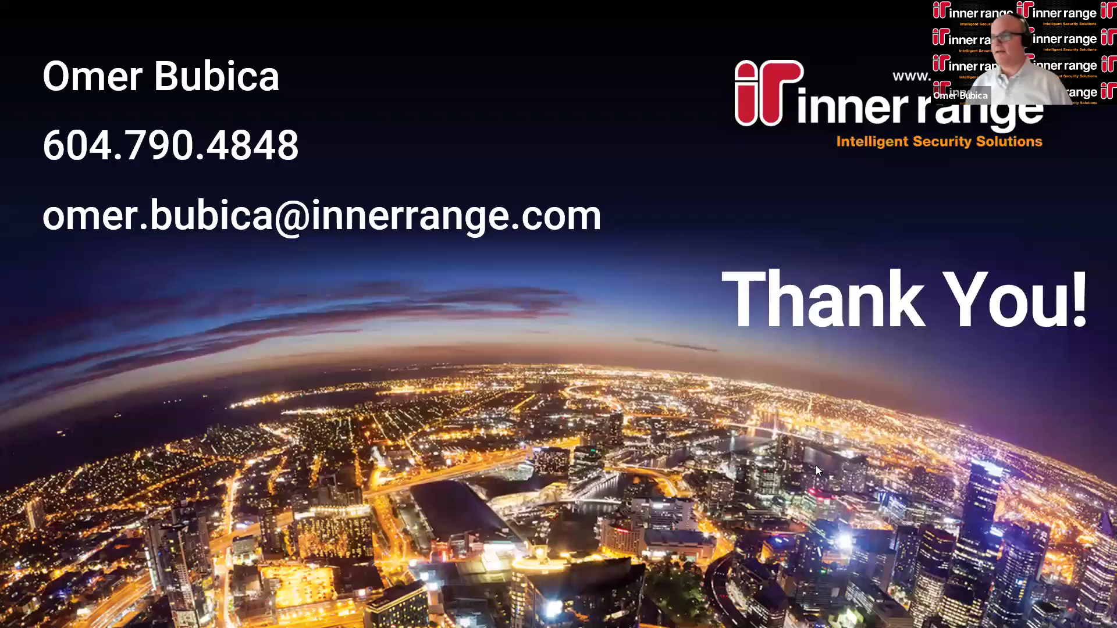